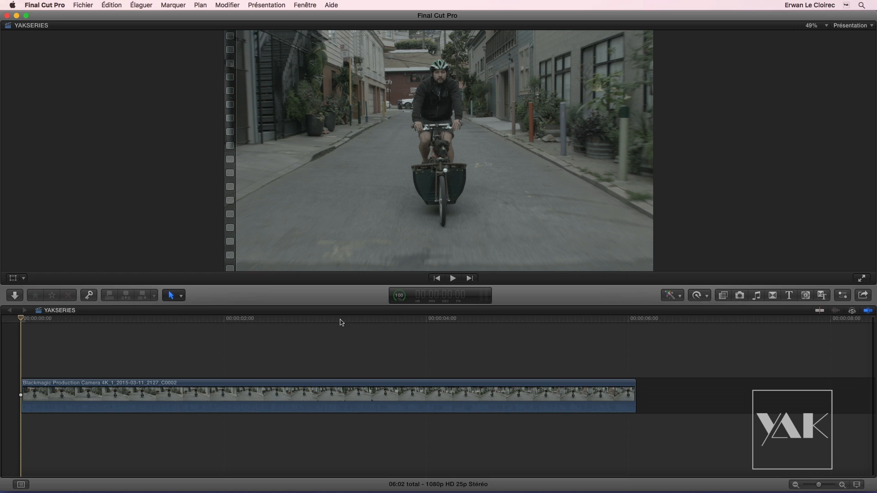
# Show the effects browser and look through the video effects in the C2 SliceX category.
pyautogui.click(723, 295)
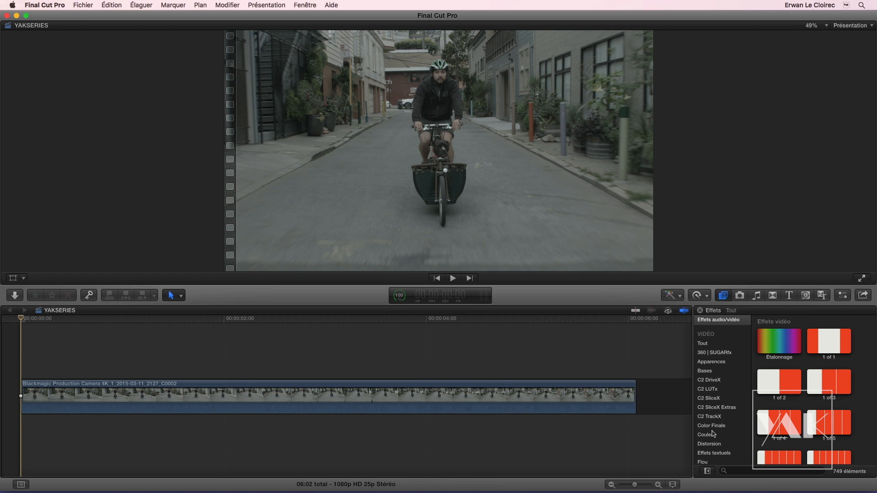
pyautogui.click(710, 399)
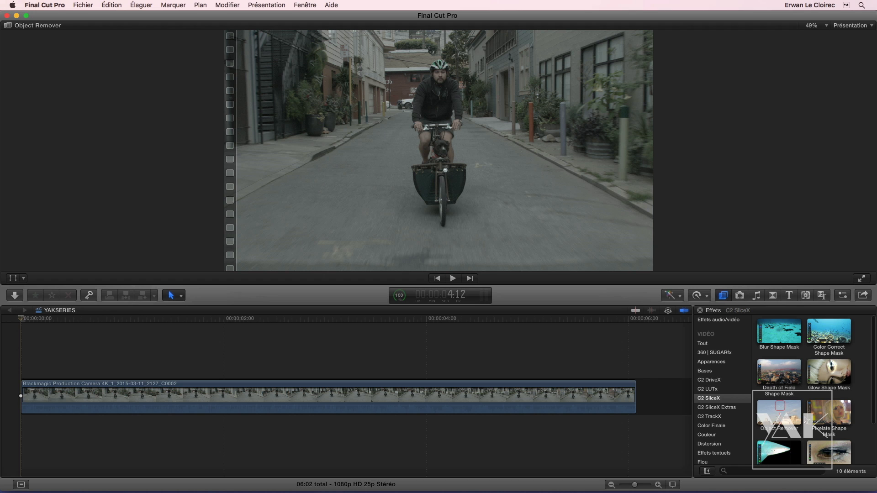
pyautogui.scroll(-3, 875, 422)
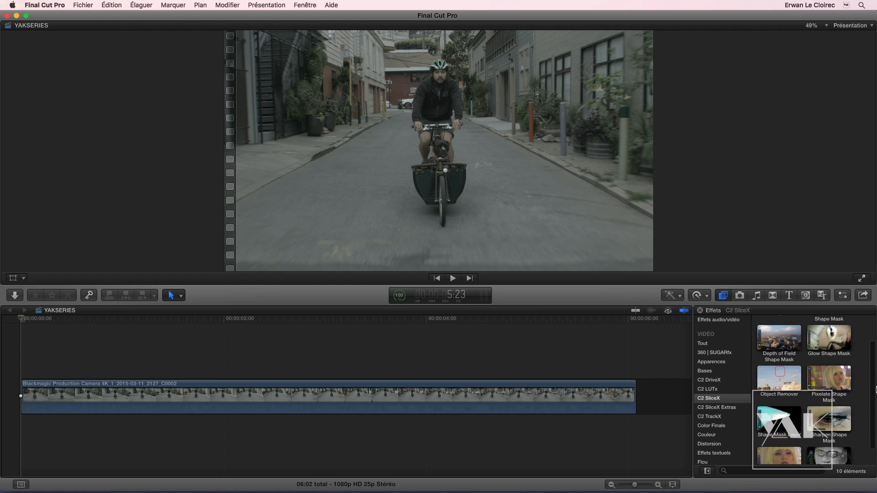
pyautogui.scroll(3, 870, 361)
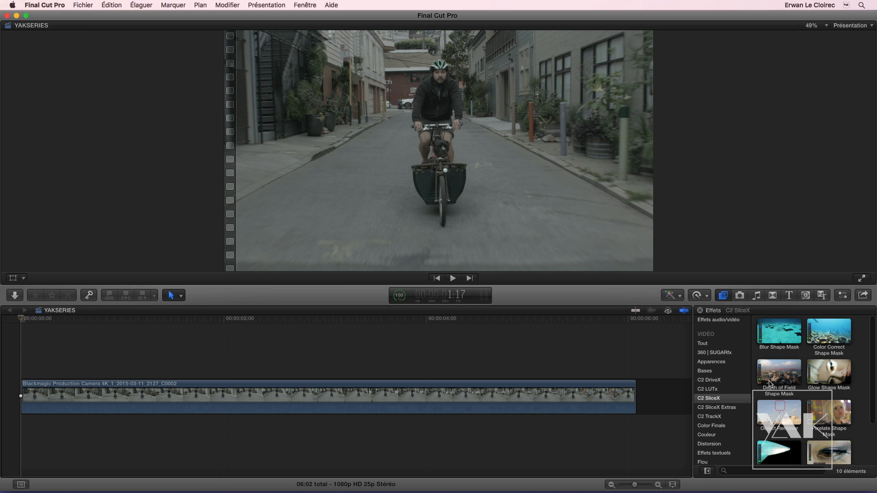
# Apply the Color Finale With Shape Mask effect from the C2 SliceX Extras category to the cyclist clip.
pyautogui.click(712, 408)
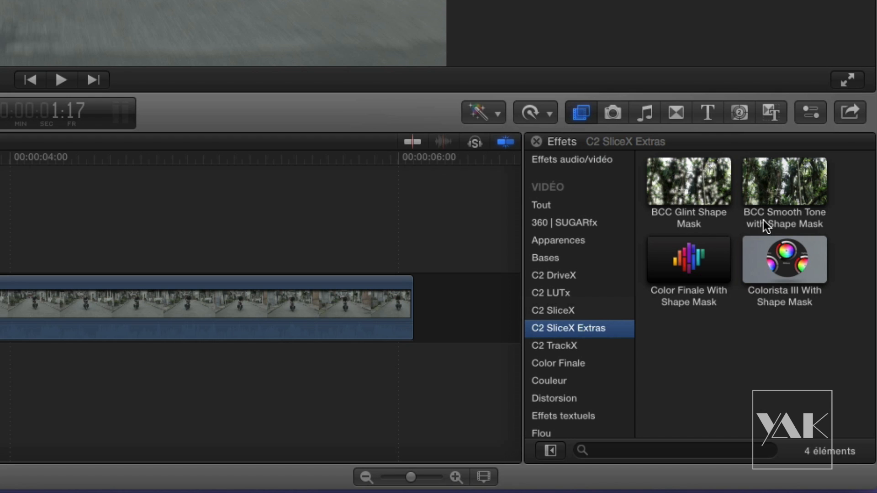
pyautogui.click(742, 388)
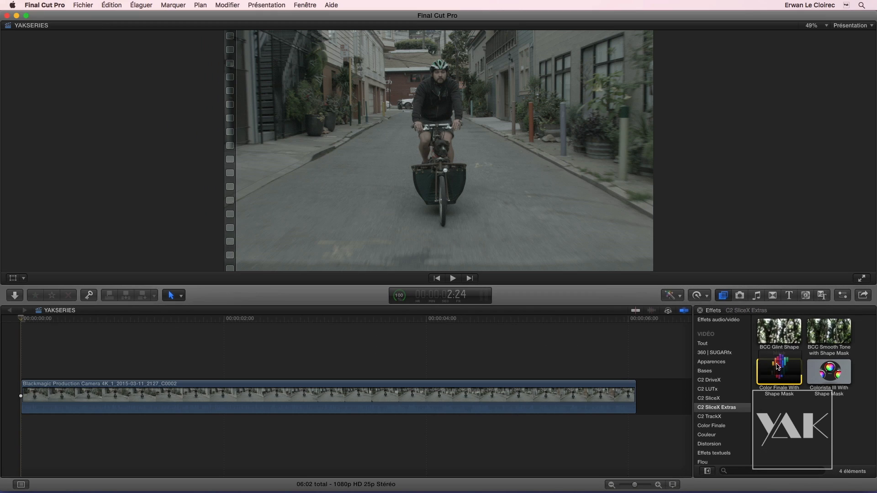
pyautogui.moveTo(725, 315); pyautogui.dragTo(284, 278)
pyautogui.moveTo(489, 353); pyautogui.dragTo(436, 393)
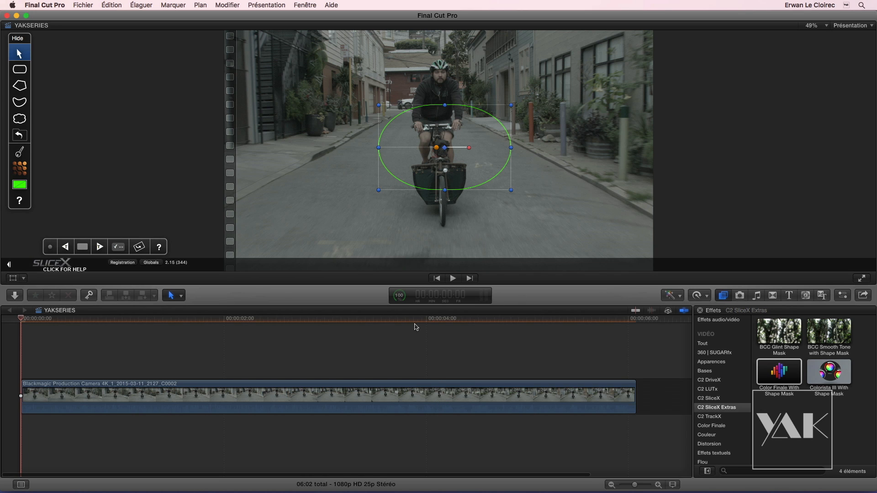
# Collapse the SliceX information bar, skim through the clip and return the playhead to its start.
pyautogui.click(10, 265)
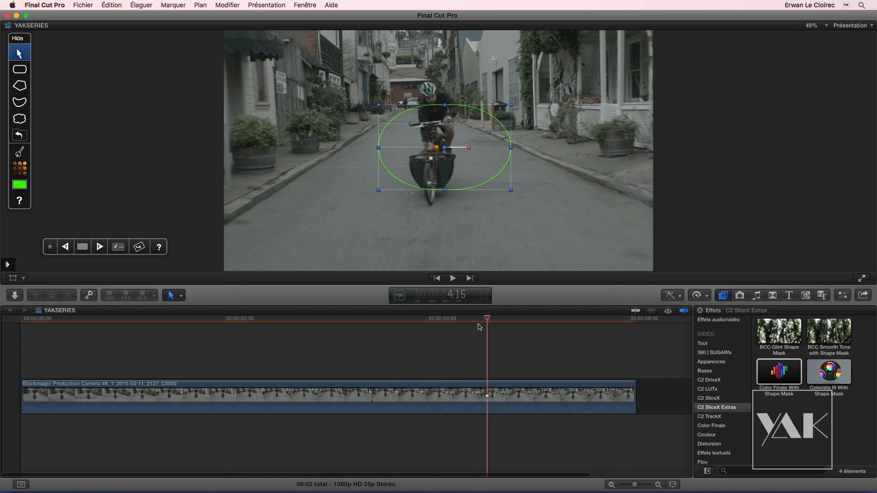
pyautogui.moveTo(338, 333); pyautogui.dragTo(406, 338)
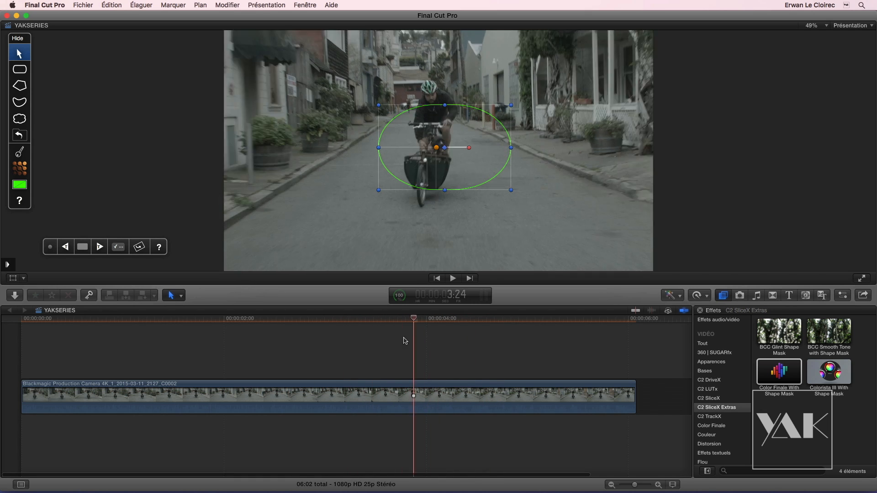
pyautogui.moveTo(259, 320); pyautogui.dragTo(3, 327)
# Show the clip's effect parameters, open the Color Finale controls and add a Color Wheels layer.
pyautogui.click(843, 298)
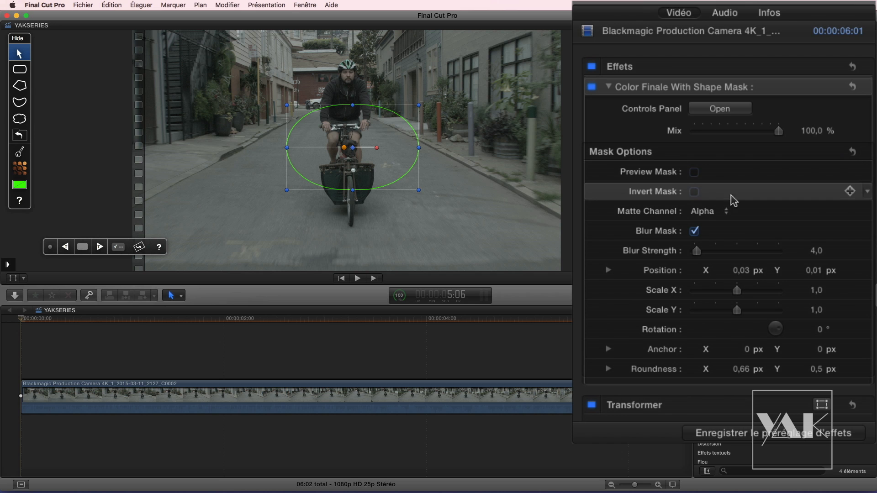
pyautogui.click(718, 110)
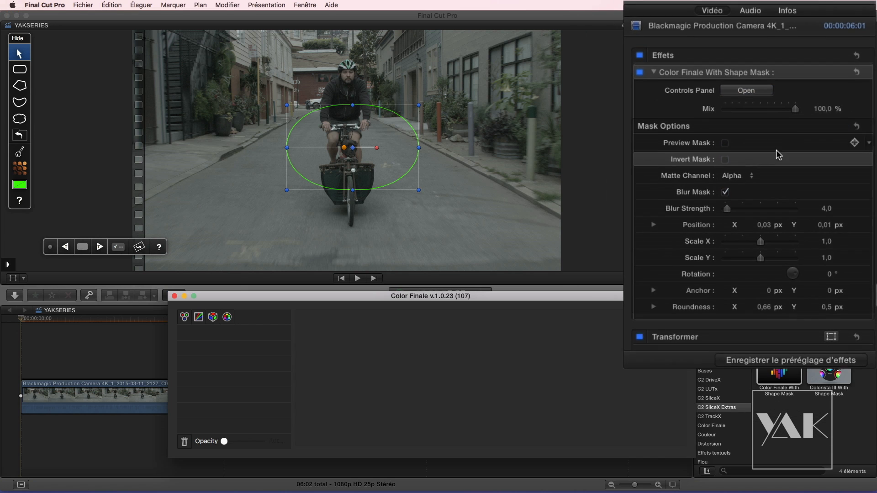
pyautogui.click(185, 317)
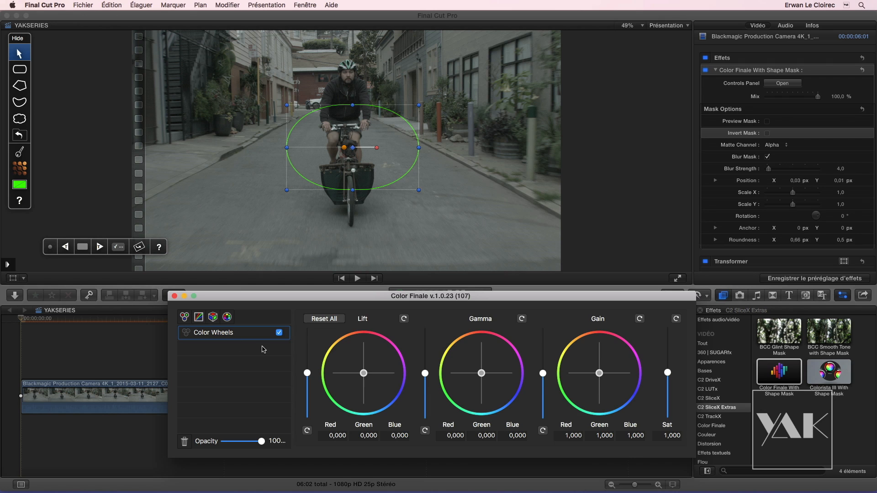
# Set the color wheels' gain to 1.785 and lift to -0.078, and adjust gamma to -0.079 red, -0.124 green, -0.079 blue.
pyautogui.moveTo(544, 374); pyautogui.dragTo(543, 357)
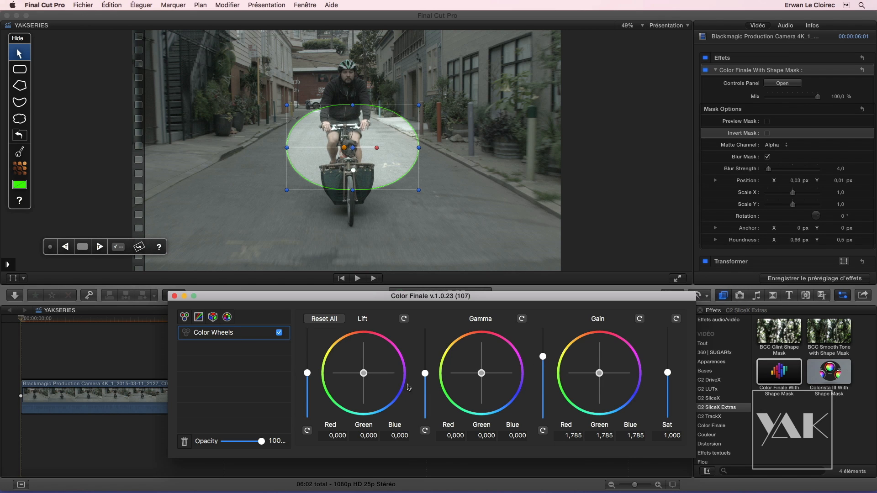
pyautogui.moveTo(425, 375); pyautogui.dragTo(425, 378)
pyautogui.moveTo(307, 373); pyautogui.dragTo(307, 377)
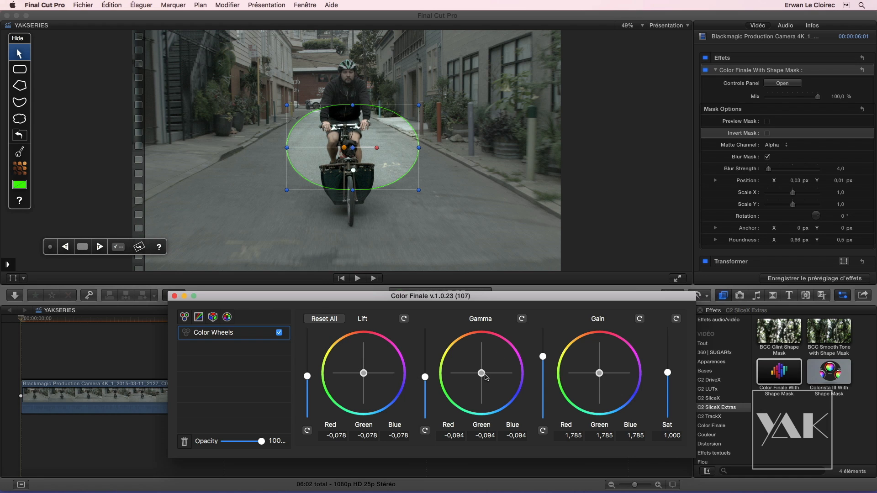
pyautogui.moveTo(483, 374); pyautogui.dragTo(466, 353)
# Reshape the elliptical mask tightly around the cyclist to scale X 0.45 and scale Y 2.07, and close the Color Finale window.
pyautogui.moveTo(352, 190); pyautogui.dragTo(352, 227)
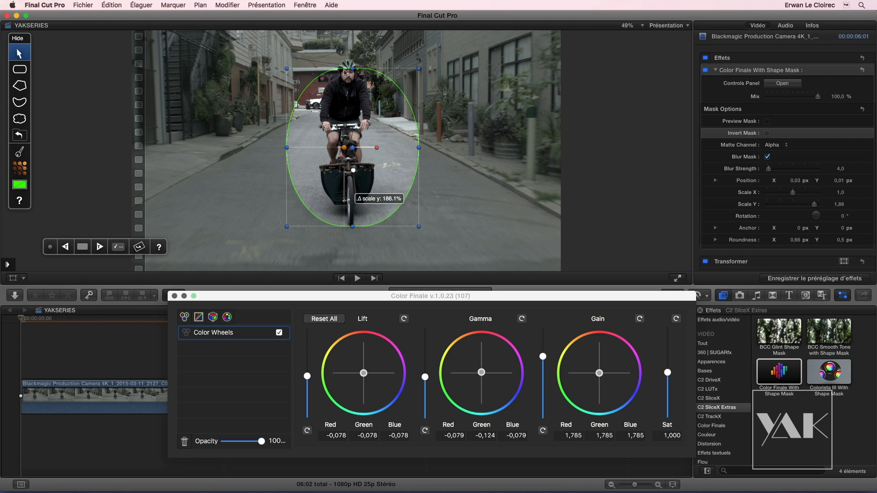
pyautogui.moveTo(352, 69)
pyautogui.mouseDown()
pyautogui.moveTo(352, 51)
pyautogui.moveTo(351, 61)
pyautogui.mouseUp()
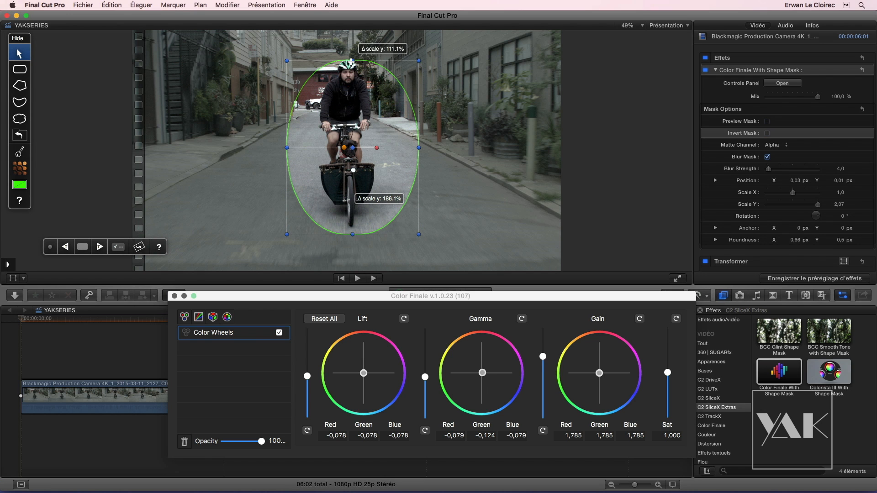
pyautogui.moveTo(419, 148); pyautogui.dragTo(380, 147)
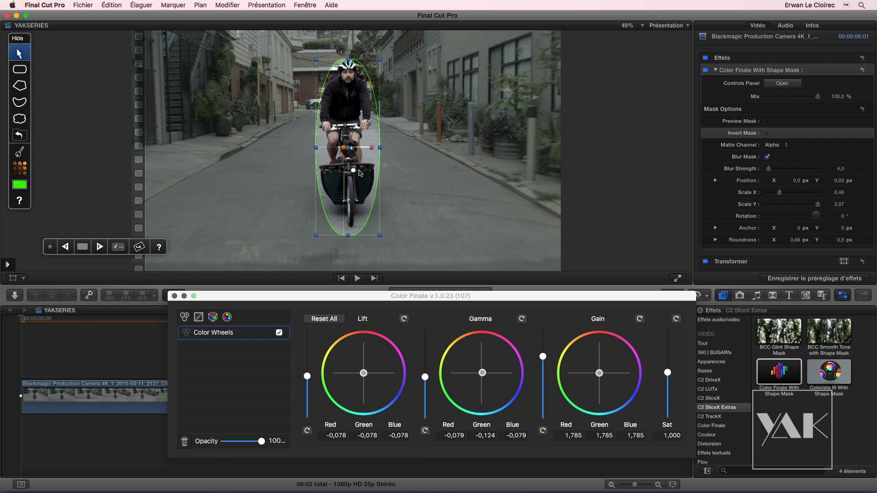
pyautogui.moveTo(380, 147); pyautogui.dragTo(371, 173)
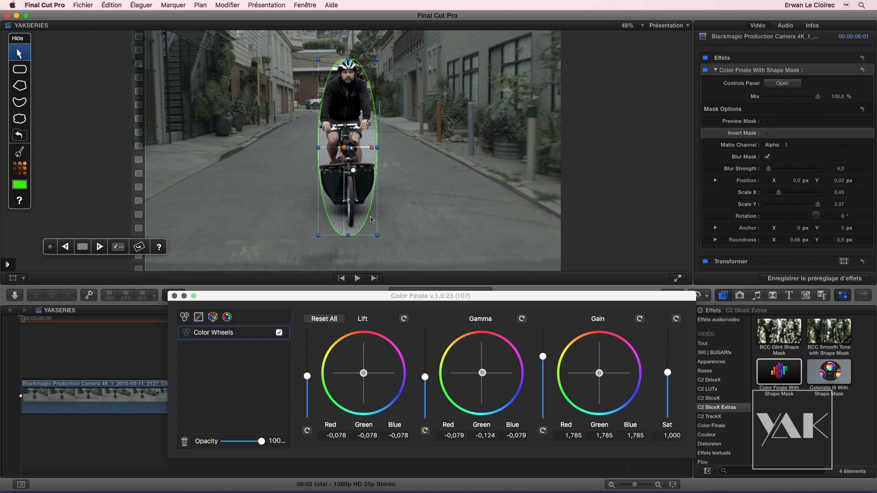
pyautogui.click(174, 296)
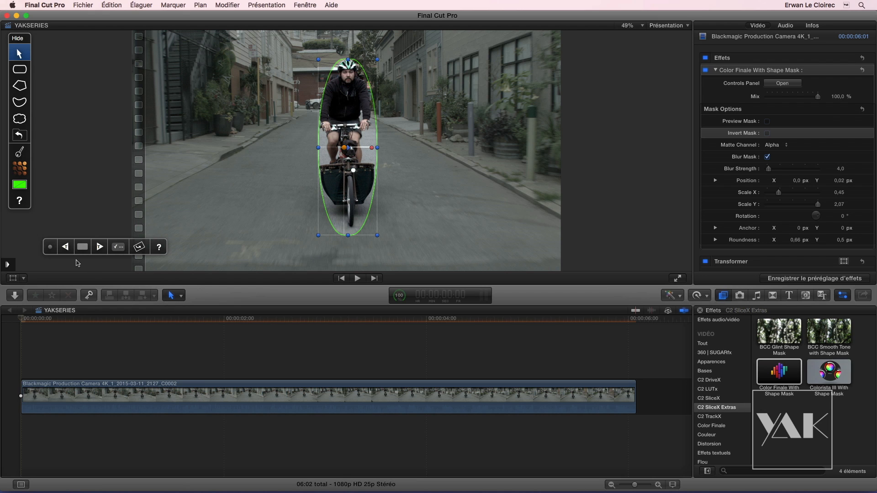
# Track the mask forward through the whole clip and review how it follows the cyclist.
pyautogui.click(100, 247)
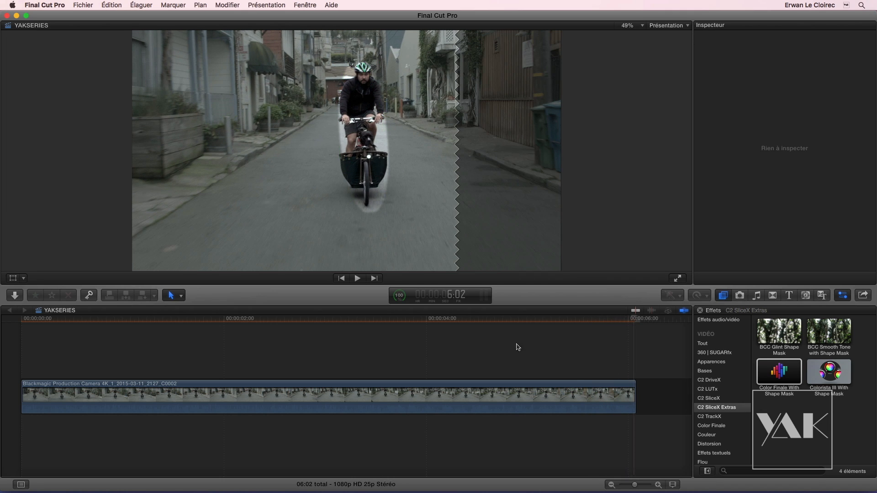
pyautogui.moveTo(501, 318); pyautogui.dragTo(310, 334)
pyautogui.moveTo(453, 351); pyautogui.dragTo(496, 430)
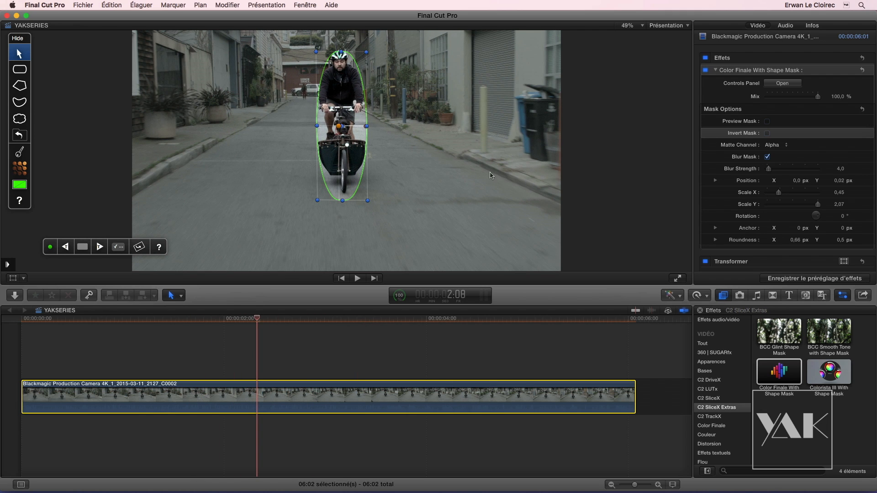
# Try the mask preview and mask inversion options, switching each one back off.
pyautogui.click(768, 122)
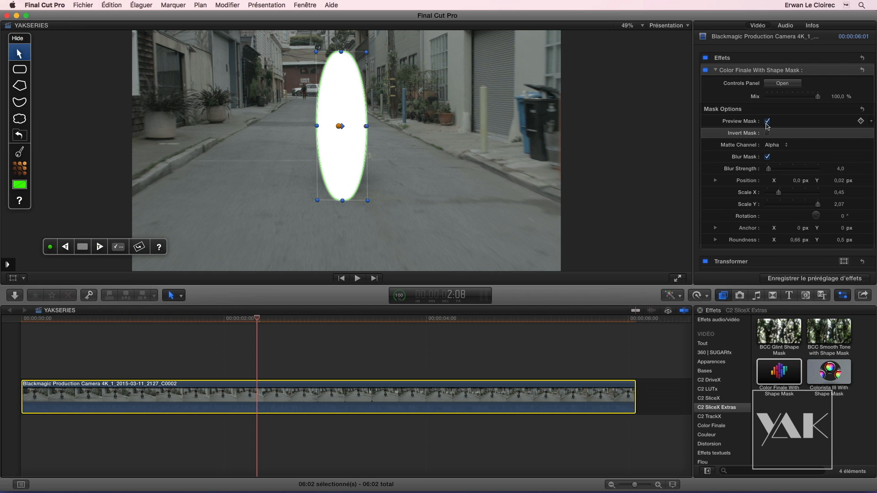
pyautogui.click(768, 122)
pyautogui.click(767, 133)
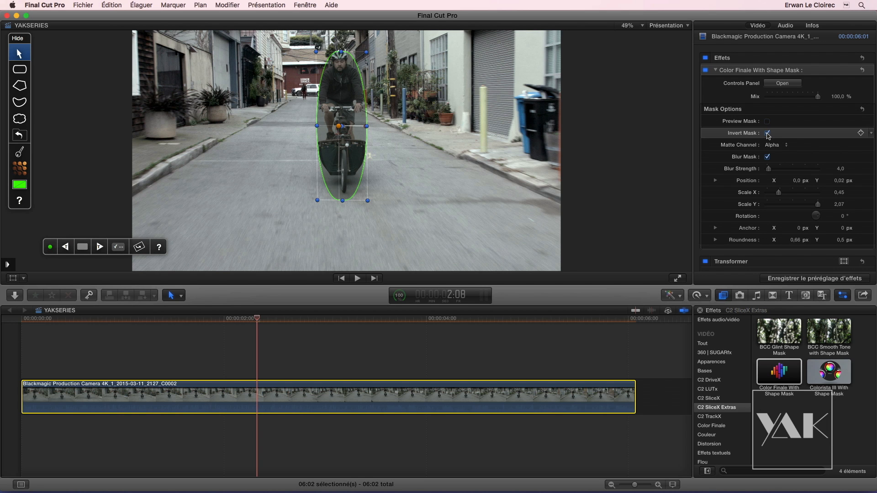
pyautogui.click(767, 133)
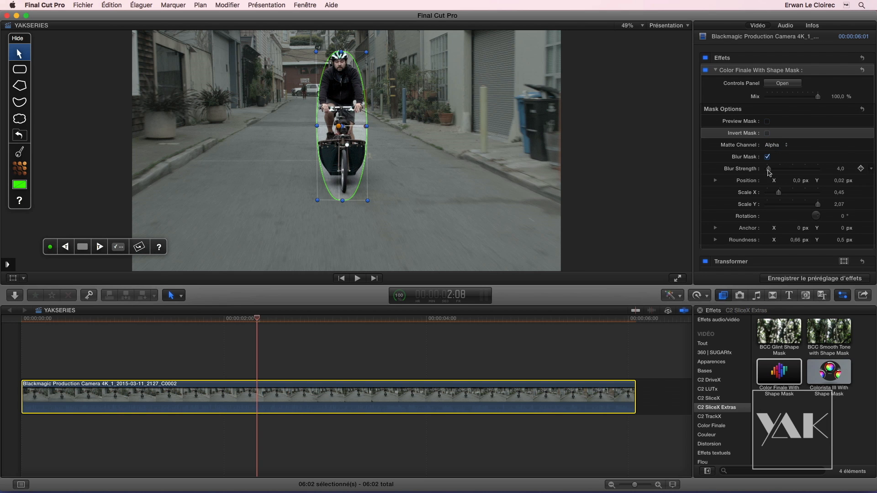
# Set the mask's blur strength to 91 and hide the on-screen mask editor.
pyautogui.moveTo(769, 170); pyautogui.dragTo(798, 167)
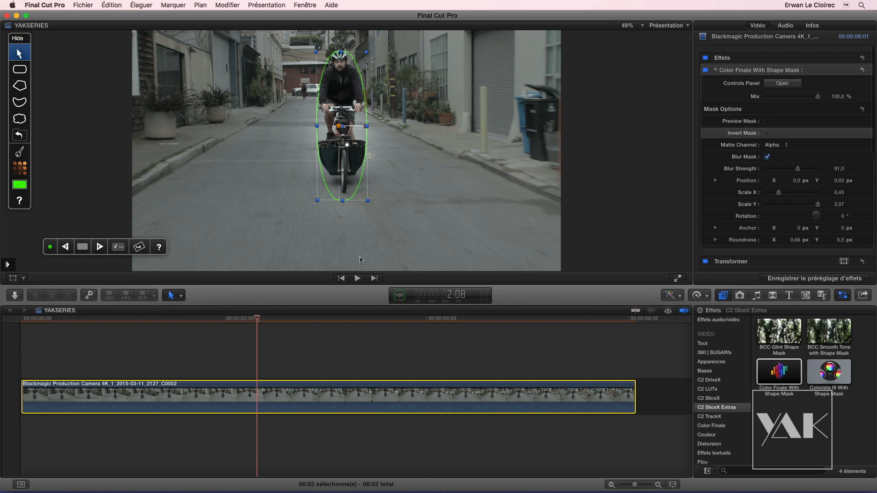
pyautogui.click(18, 38)
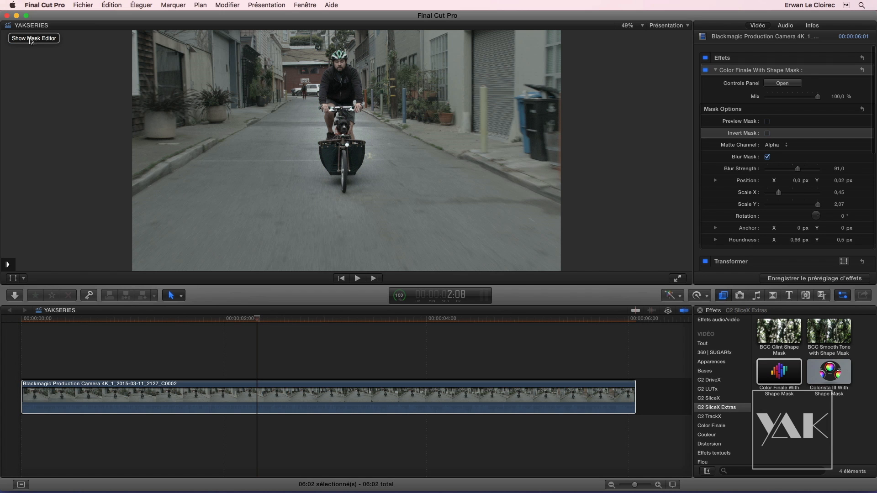
# Play the clip from its start and scrub through it to review the softened, tracked color correction.
pyautogui.moveTo(242, 318); pyautogui.dragTo(19, 326)
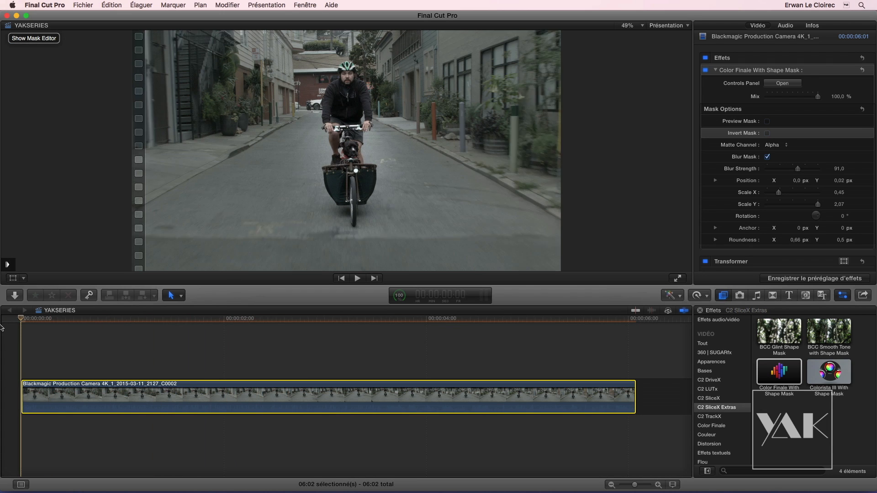
pyautogui.press('space')
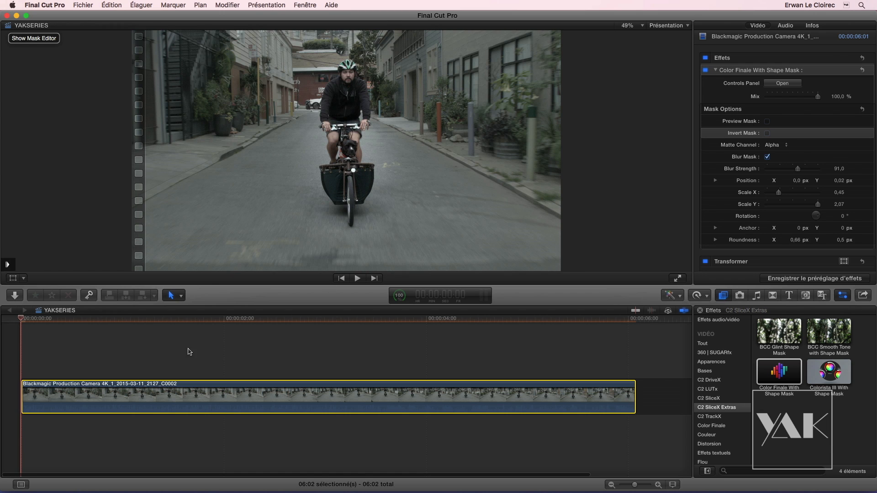
pyautogui.moveTo(306, 322); pyautogui.dragTo(490, 320)
pyautogui.moveTo(505, 349); pyautogui.dragTo(369, 375)
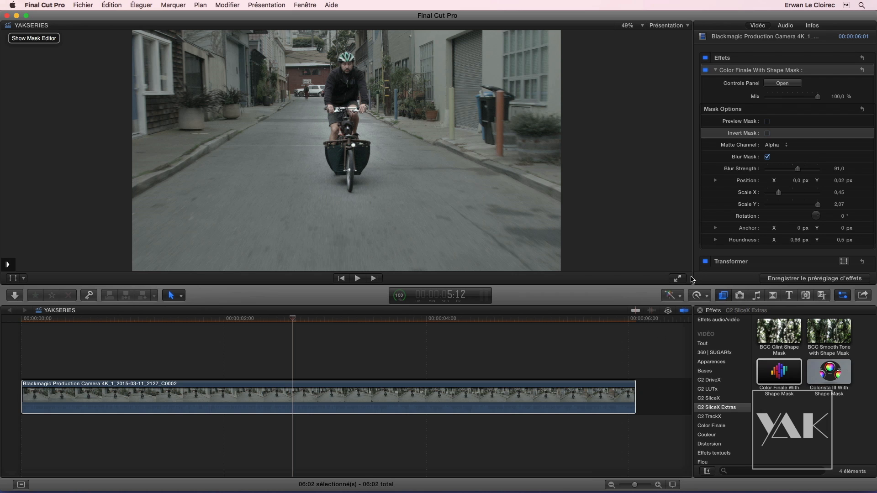
# Remove the Color Finale With Shape Mask effect from the clip.
pyautogui.click(844, 70)
pyautogui.click(792, 74)
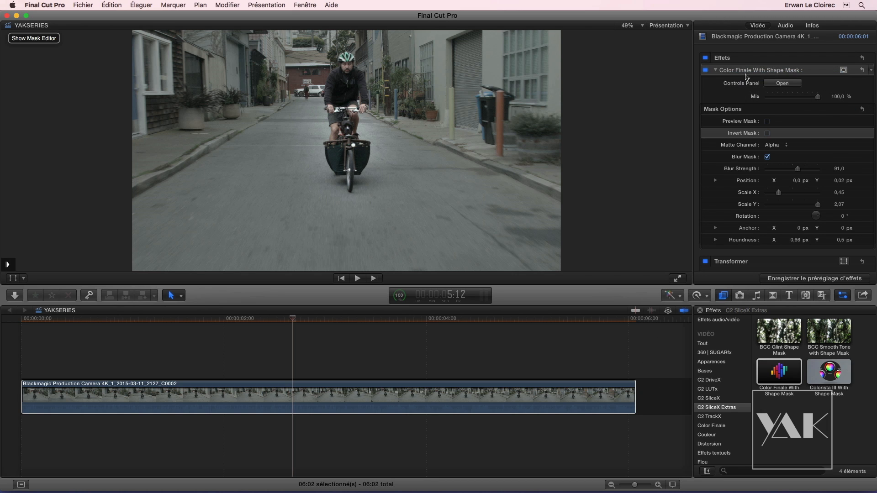
pyautogui.click(798, 72)
pyautogui.click(748, 72)
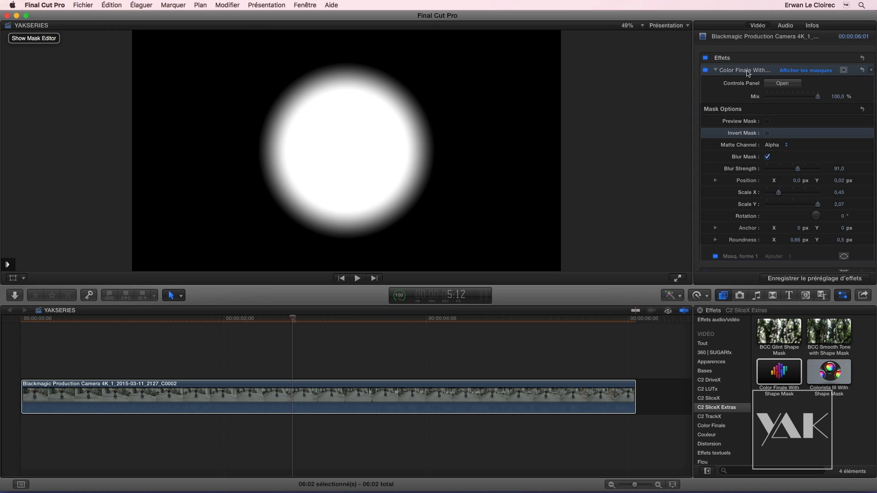
pyautogui.press('Delete')
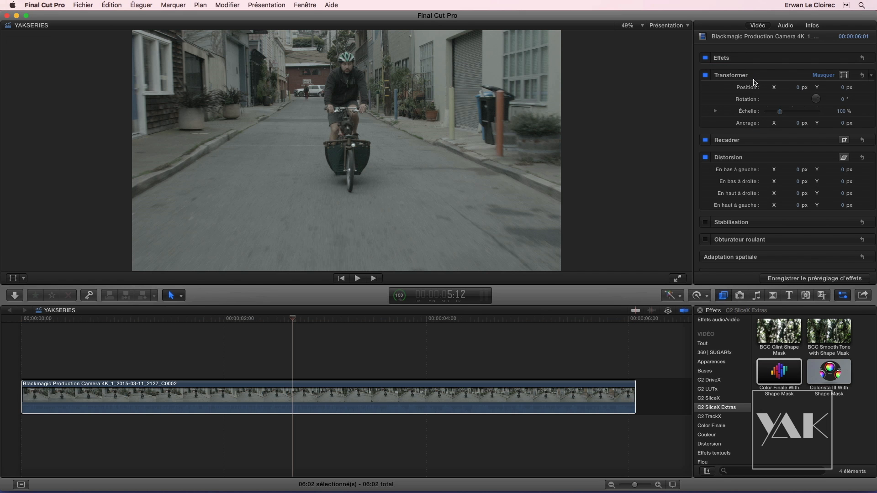
# Return the playhead to the clip's start and display the Yanobox video effects.
pyautogui.moveTo(273, 319); pyautogui.dragTo(19, 335)
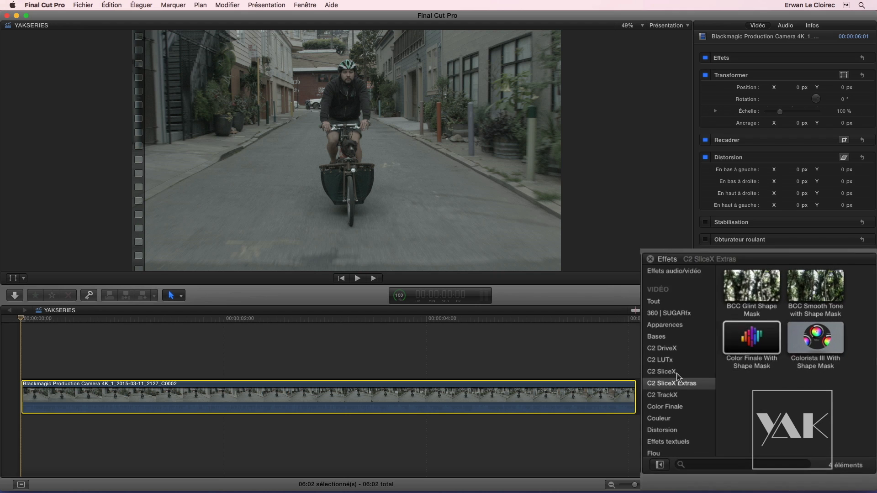
pyautogui.scroll(-10, 610, 338)
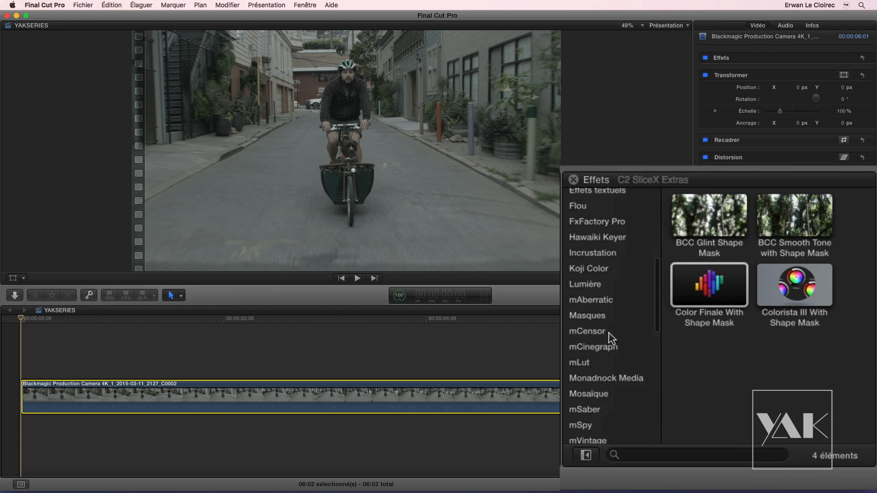
pyautogui.scroll(-9, 611, 339)
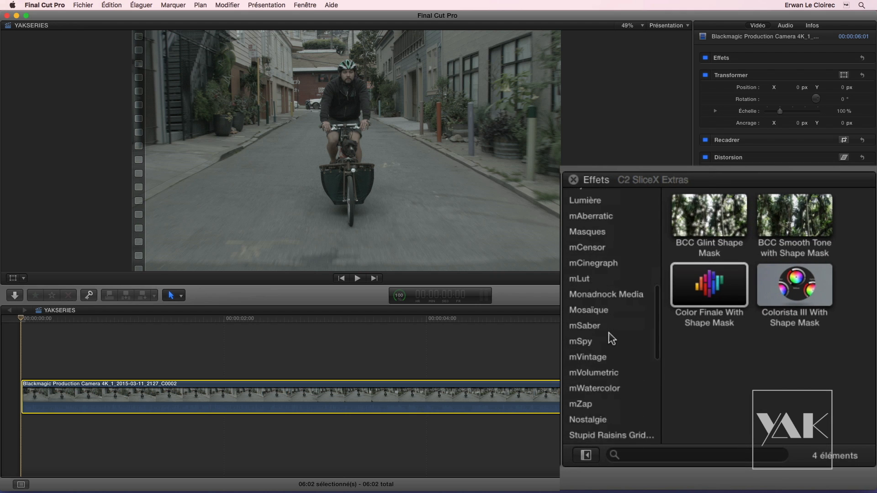
pyautogui.scroll(-4, 609, 334)
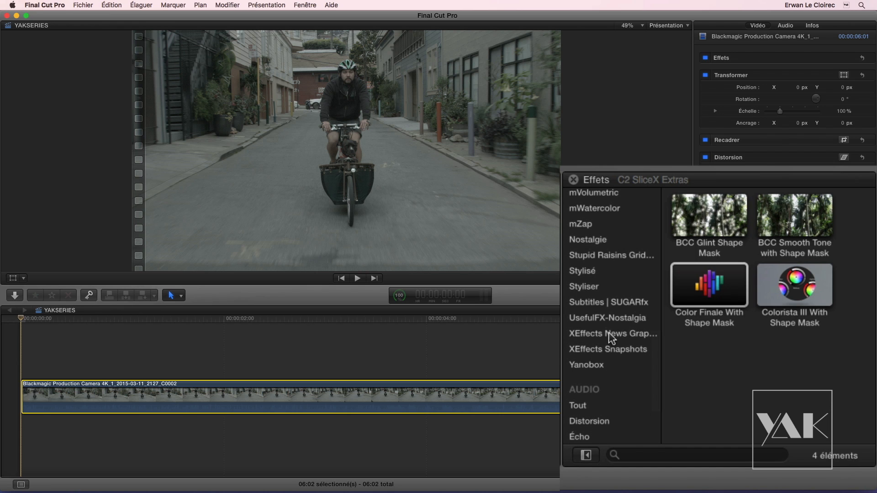
pyautogui.scroll(-2, 611, 338)
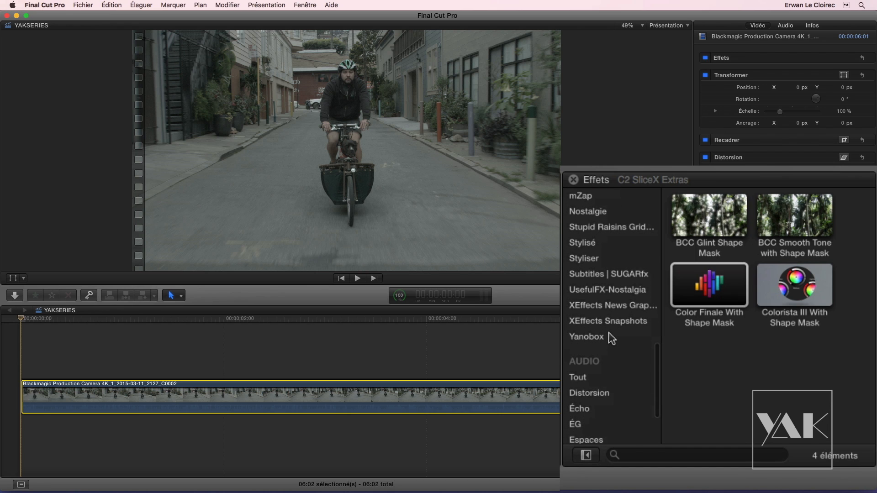
pyautogui.click(611, 338)
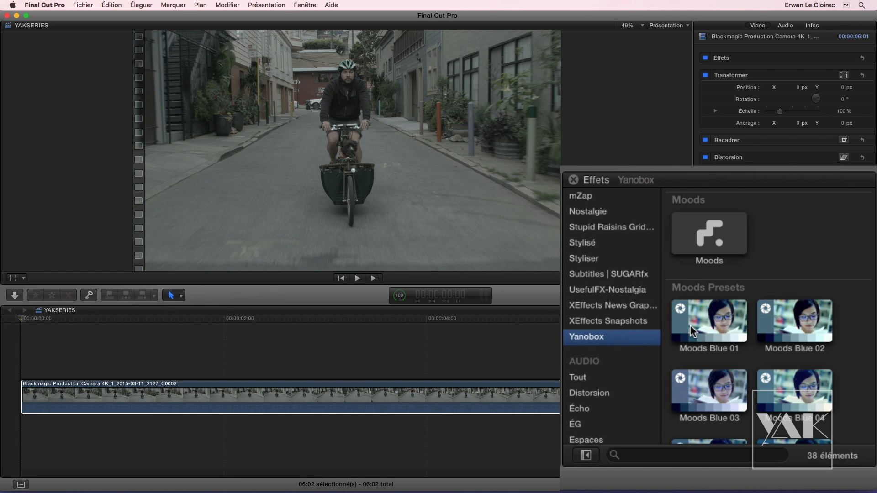
# Preview the Moods Blue 01 preset on the cyclist clip and open that effect in Motion.
pyautogui.scroll(-3, 725, 325)
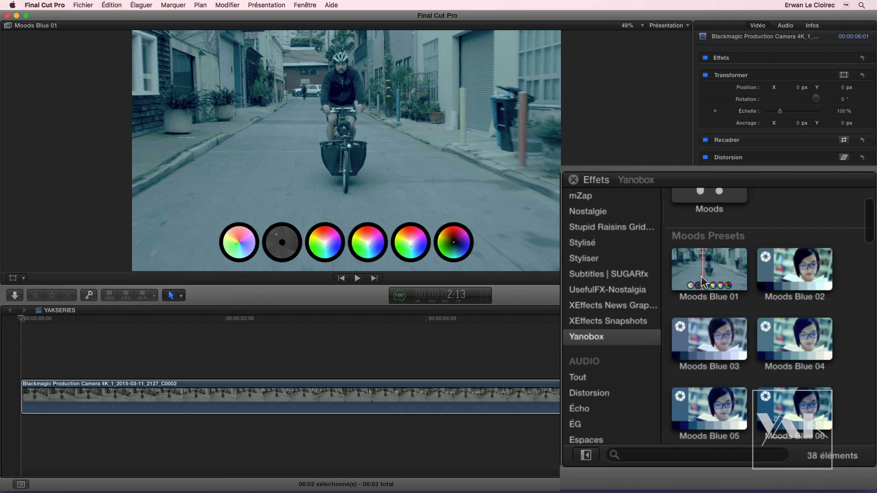
pyautogui.moveTo(870, 227)
pyautogui.mouseDown()
pyautogui.moveTo(873, 447)
pyautogui.moveTo(873, 214)
pyautogui.mouseUp()
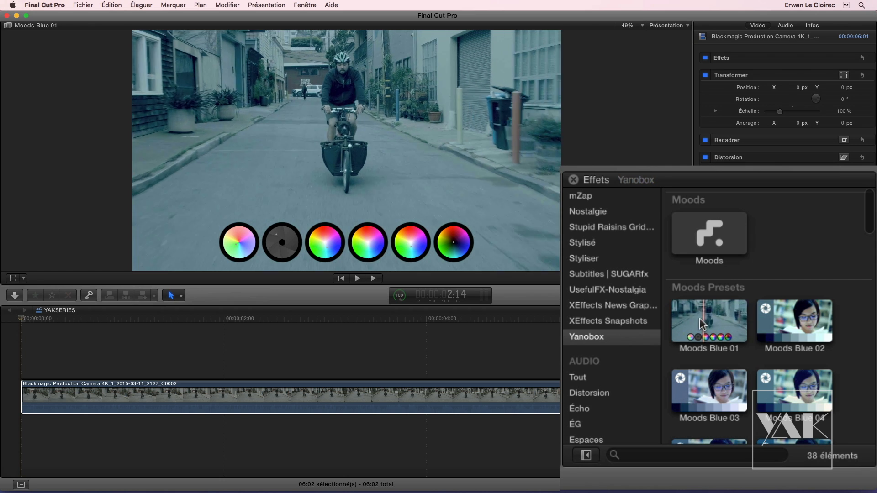
pyautogui.rightClick(705, 316)
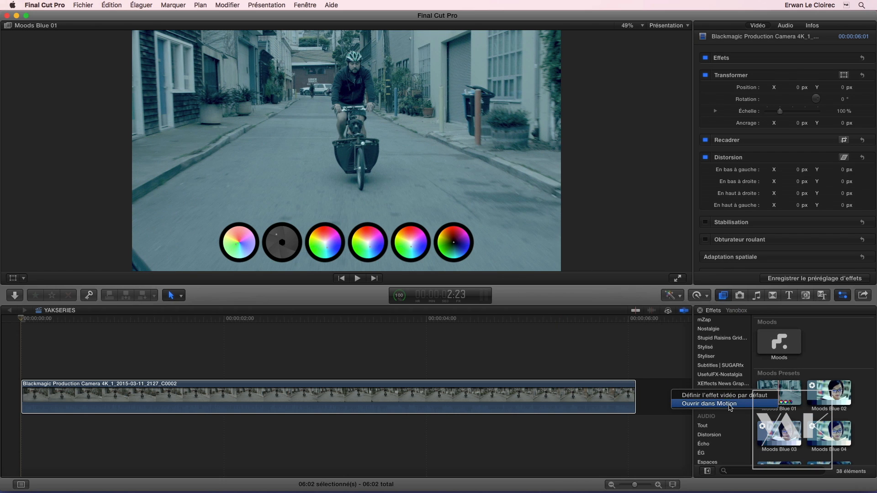
pyautogui.click(728, 404)
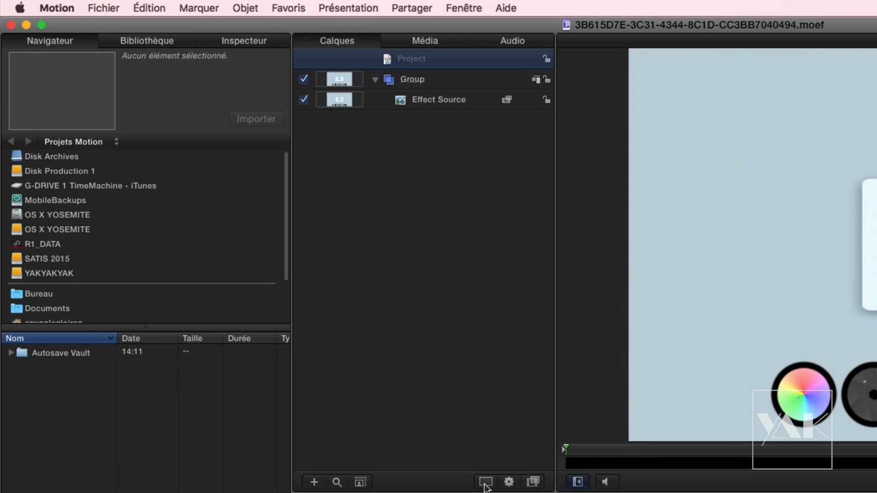
# Show the masks, behaviors and filters in the project's layer list.
pyautogui.click(485, 483)
pyautogui.click(509, 483)
pyautogui.click(532, 482)
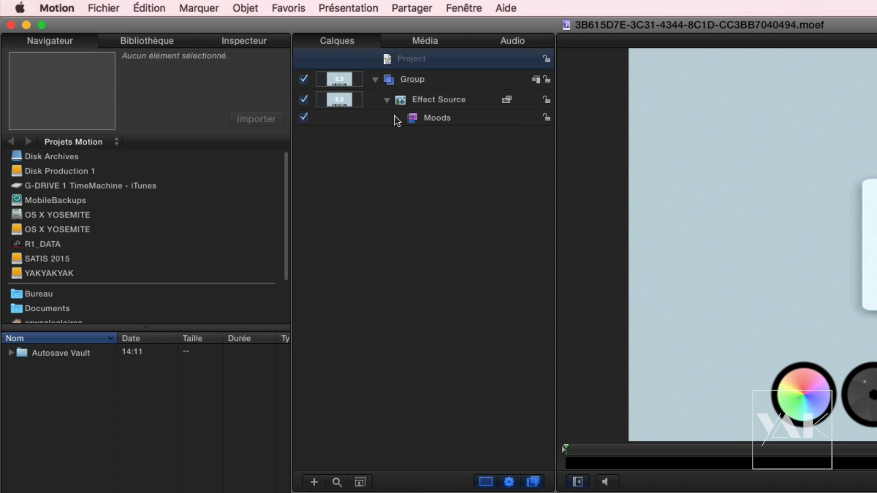
# Clone the Effect Source layer and move the Moods filter from the source onto the clone.
pyautogui.rightClick(439, 98)
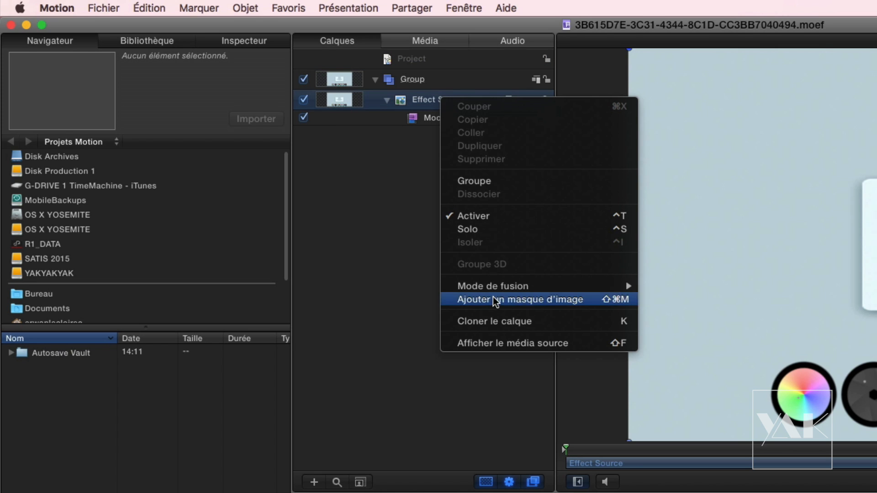
pyautogui.click(495, 322)
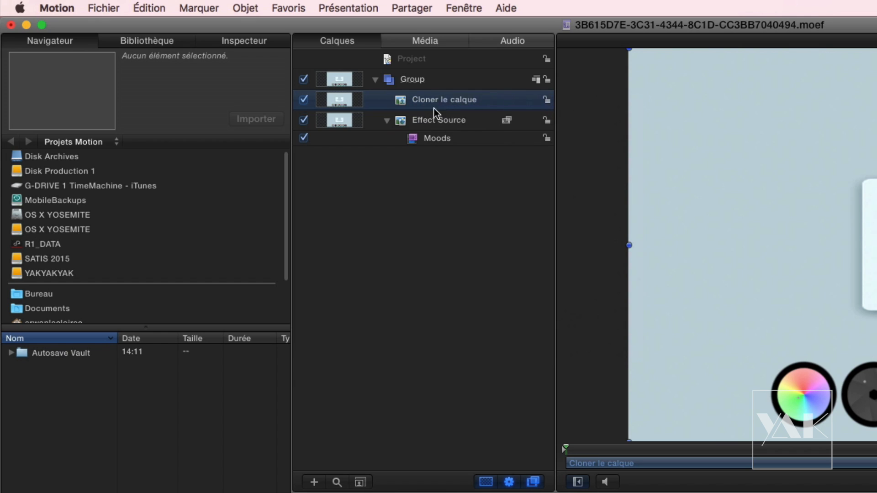
pyautogui.moveTo(429, 138); pyautogui.dragTo(444, 98)
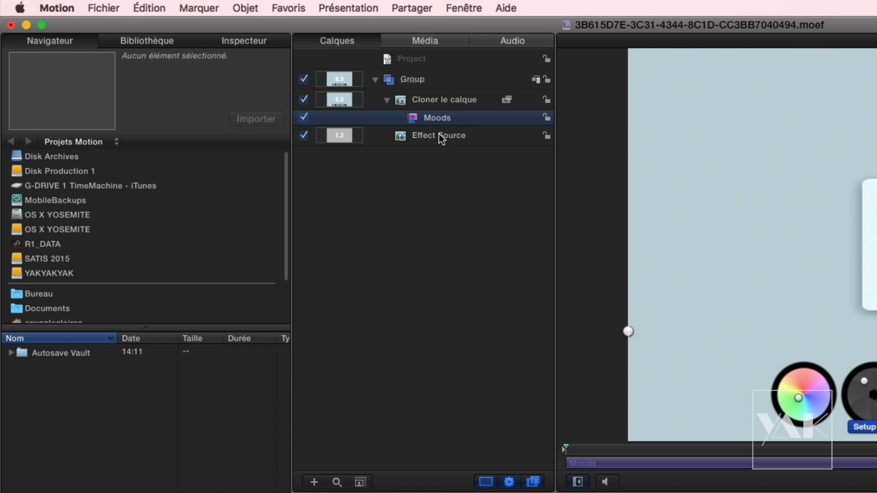
# Add the C2 SliceX Shape Mask Layer filter to the cloned layer and place it below the Moods filter.
pyautogui.click(146, 40)
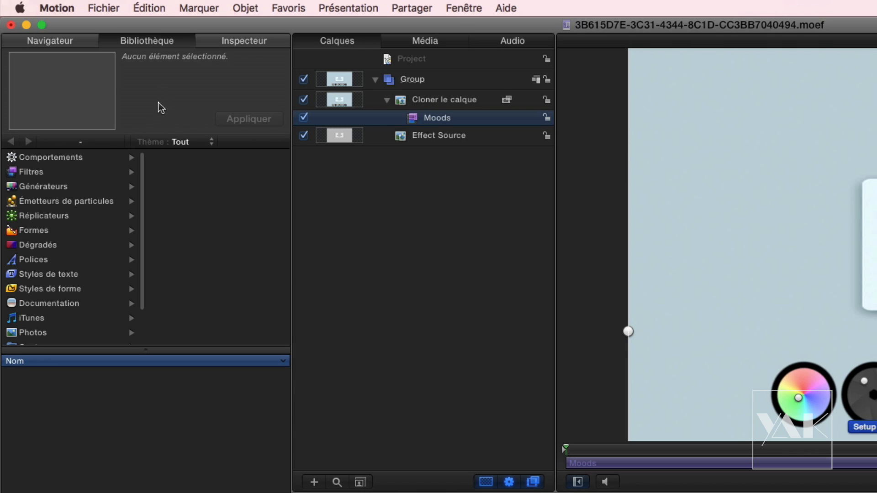
pyautogui.click(30, 172)
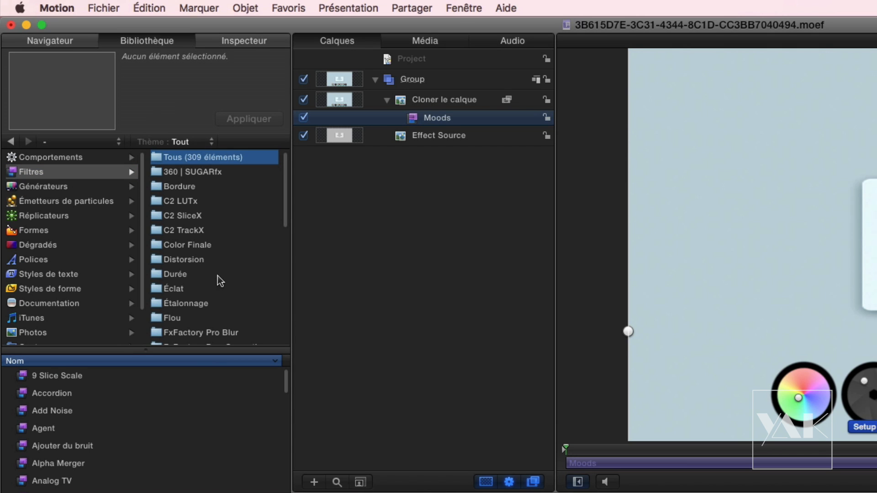
pyautogui.click(183, 218)
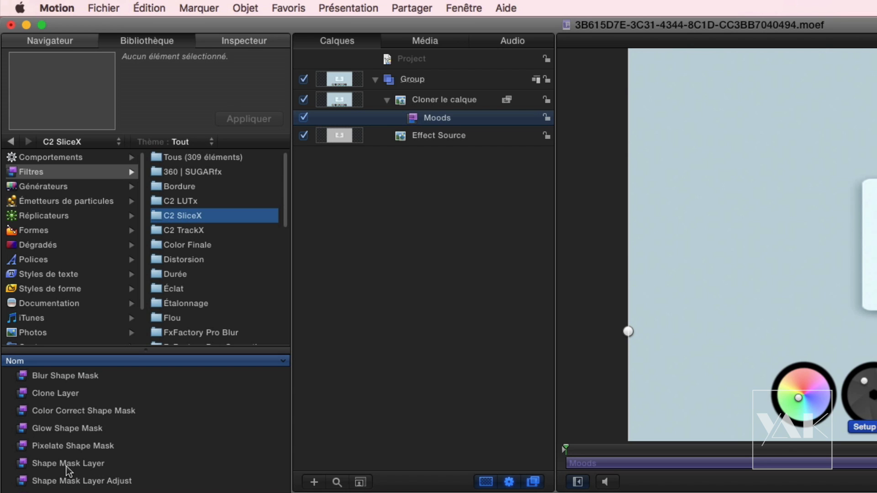
pyautogui.moveTo(67, 465); pyautogui.dragTo(449, 97)
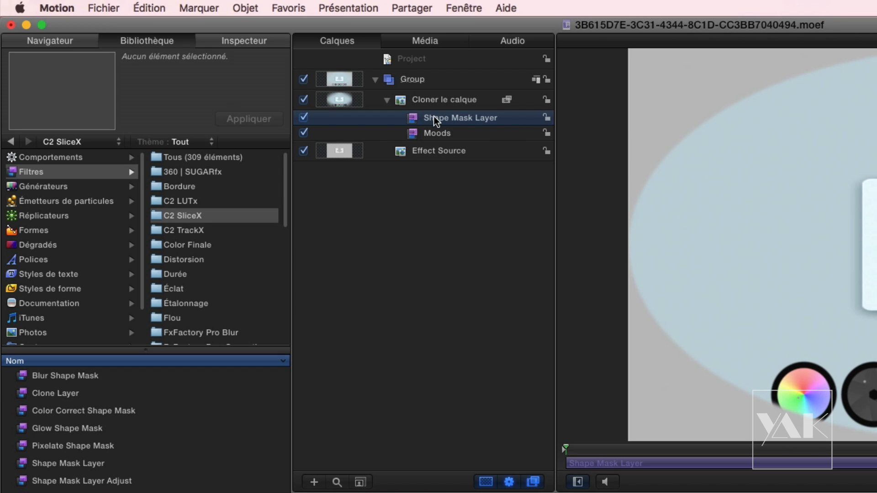
pyautogui.moveTo(440, 118); pyautogui.dragTo(431, 136)
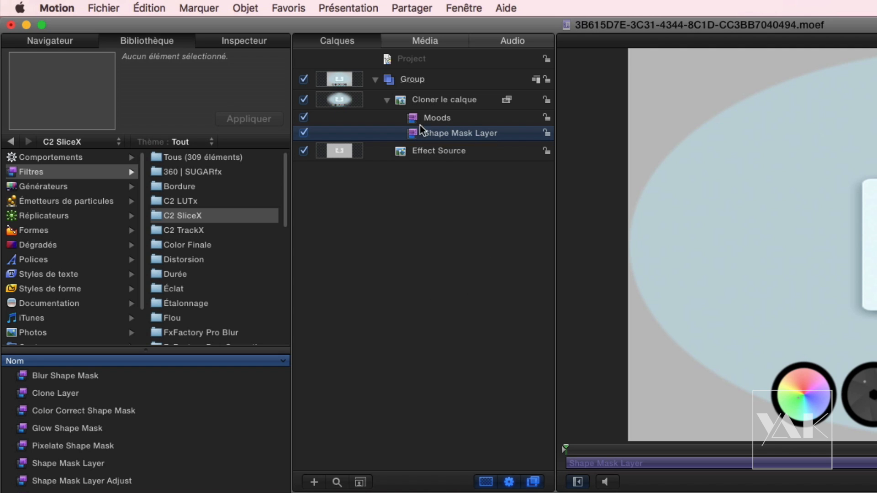
# Publish the Shape Mask Layer filter's Transform Type, Use Mask, Preview Mask and Invert Mask parameters.
pyautogui.click(237, 41)
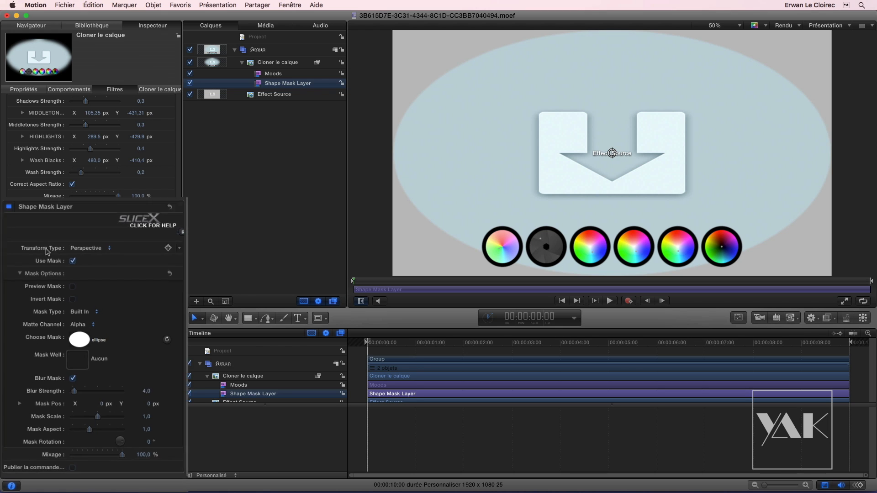
pyautogui.rightClick(62, 141)
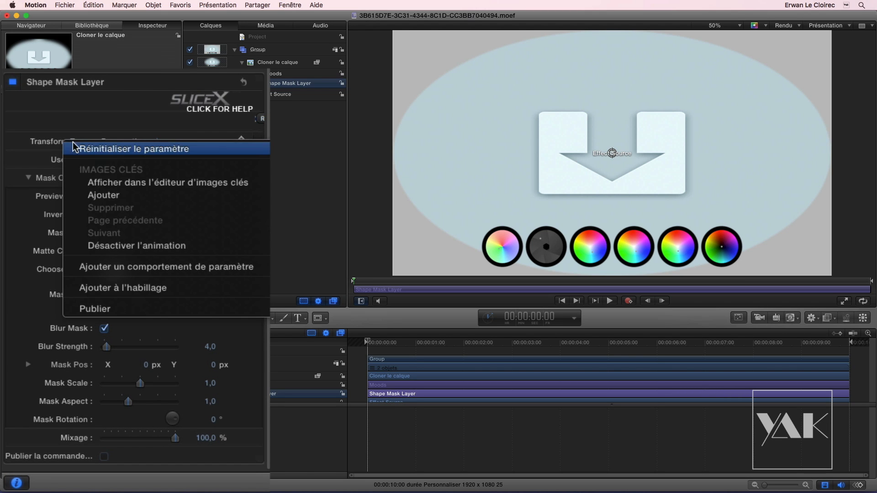
pyautogui.click(95, 308)
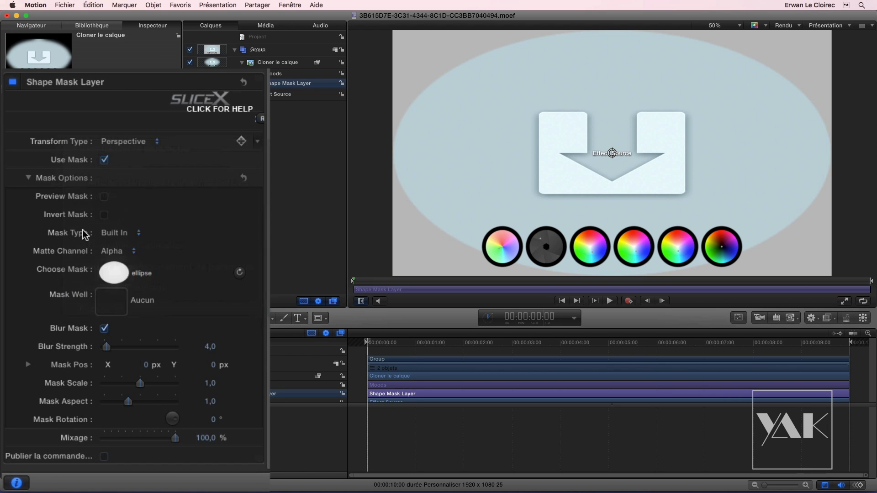
pyautogui.rightClick(66, 158)
pyautogui.click(95, 325)
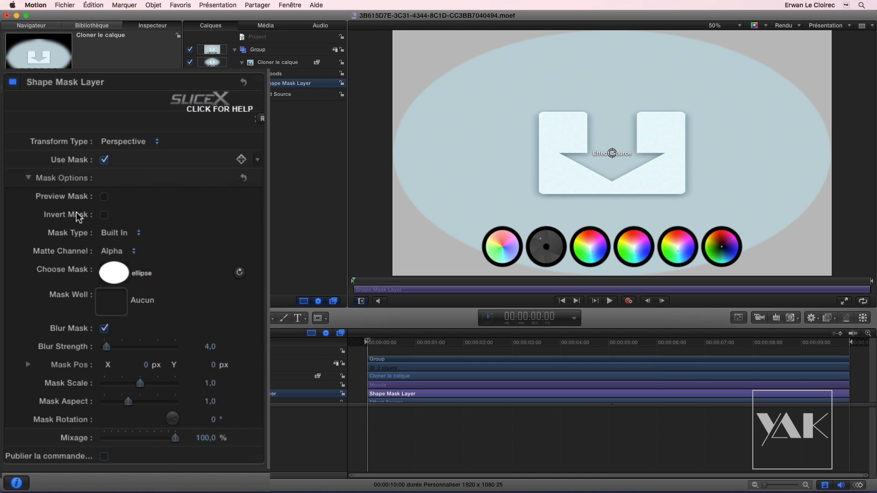
pyautogui.rightClick(64, 197)
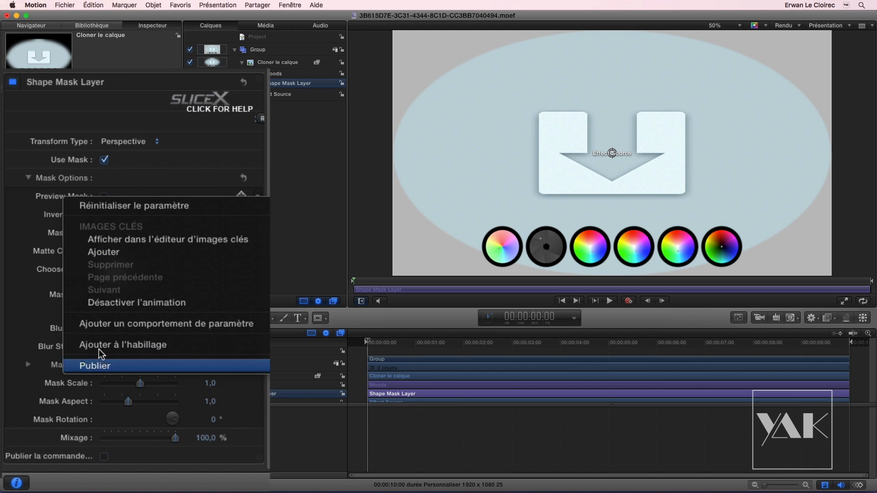
pyautogui.click(101, 365)
pyautogui.rightClick(67, 214)
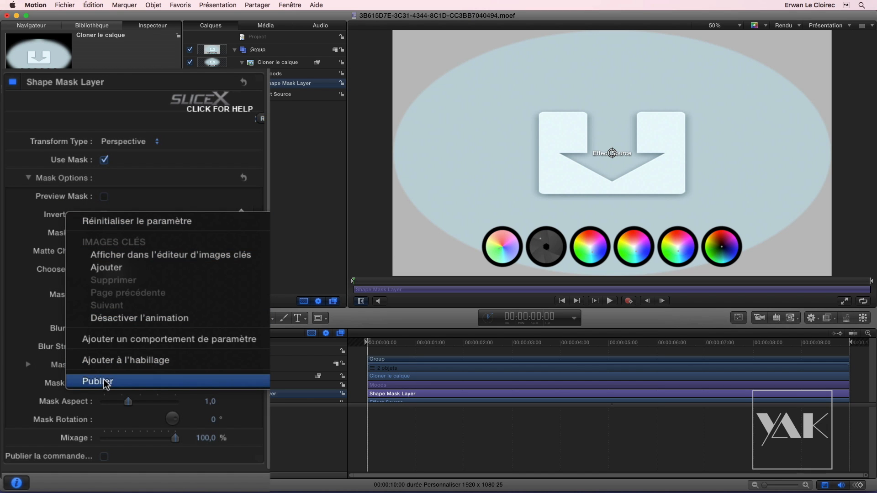
pyautogui.click(94, 381)
# Publish the Shape Mask Layer filter's Mask Type, Choose Mask, Blur Mask and Blur Strength parameters.
pyautogui.rightClick(65, 232)
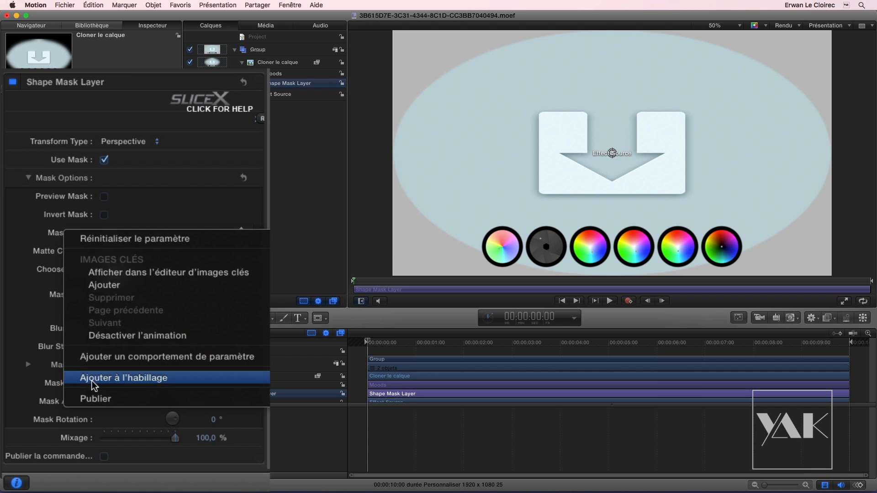
pyautogui.click(96, 397)
pyautogui.rightClick(61, 271)
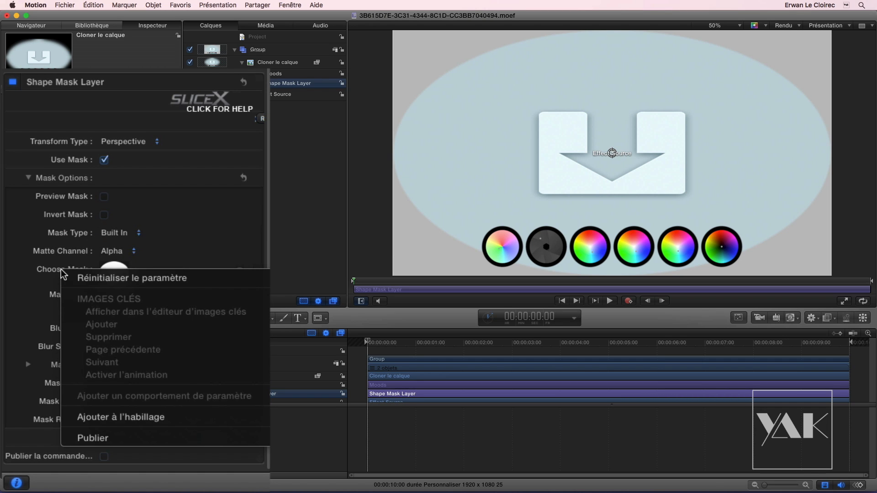
pyautogui.click(88, 436)
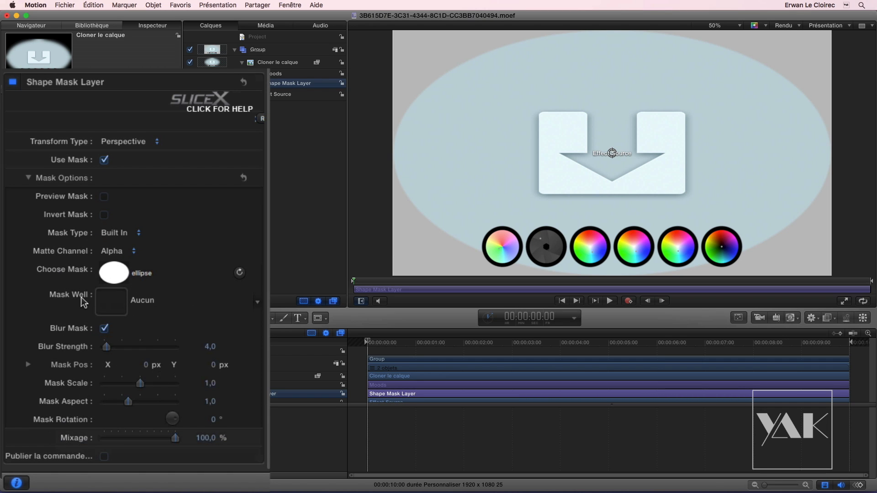
pyautogui.rightClick(64, 327)
pyautogui.click(99, 479)
pyautogui.rightClick(66, 346)
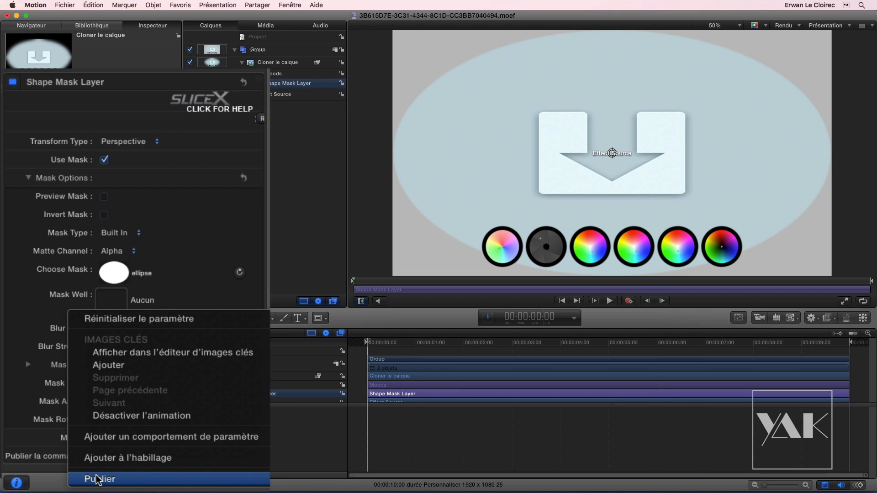
pyautogui.click(97, 479)
# Publish the Shape Mask Layer filter's Mask Pos, Mask Scale, Mask Aspect and Mask Rotation parameters.
pyautogui.rightClick(67, 364)
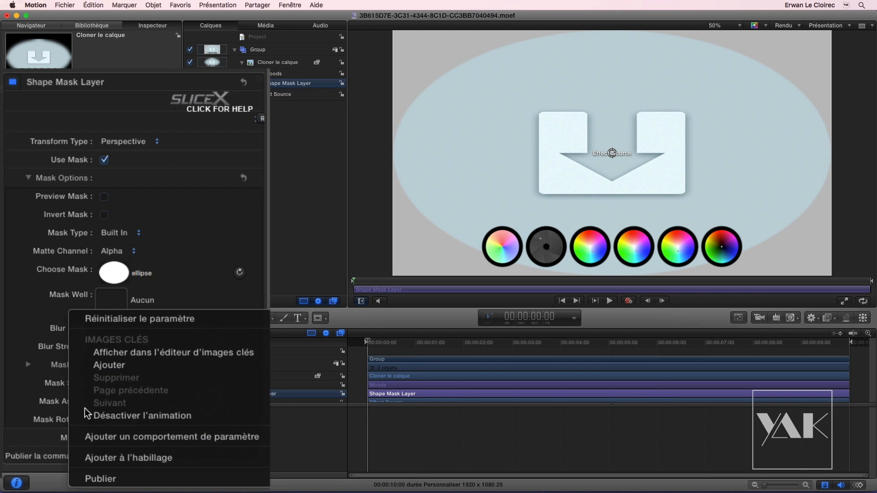
pyautogui.click(98, 479)
pyautogui.rightClick(61, 384)
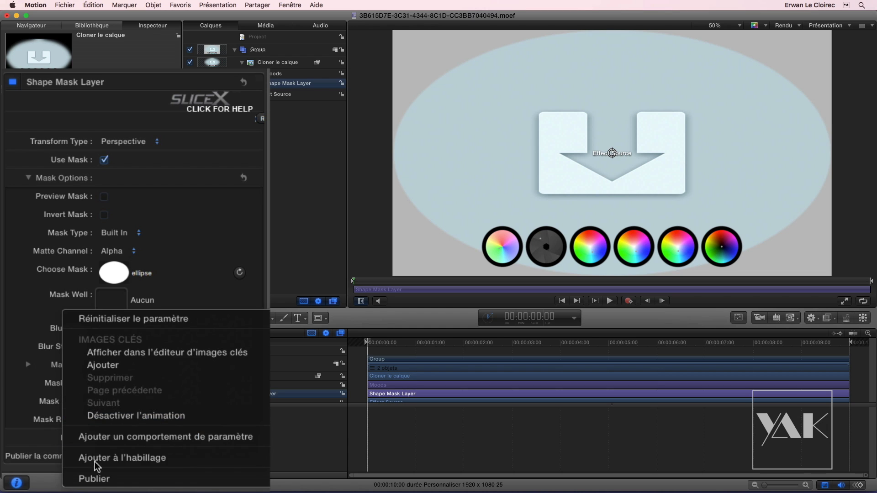
pyautogui.click(97, 479)
pyautogui.rightClick(64, 400)
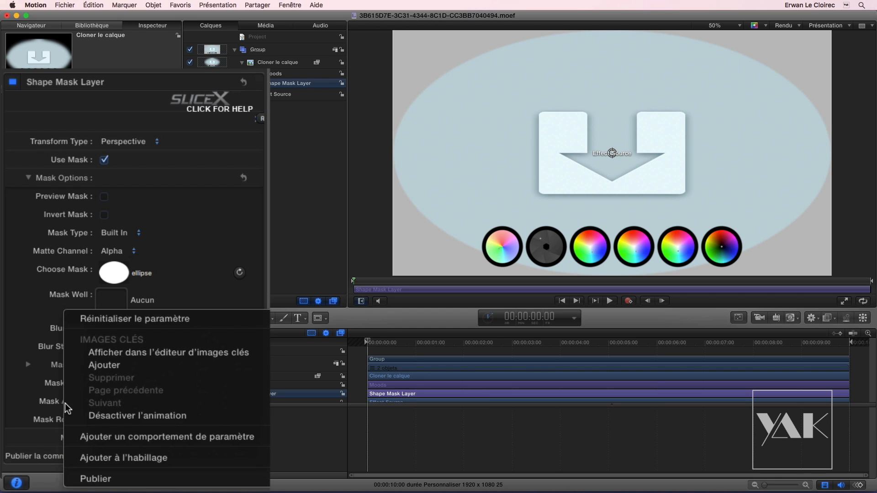
pyautogui.click(98, 479)
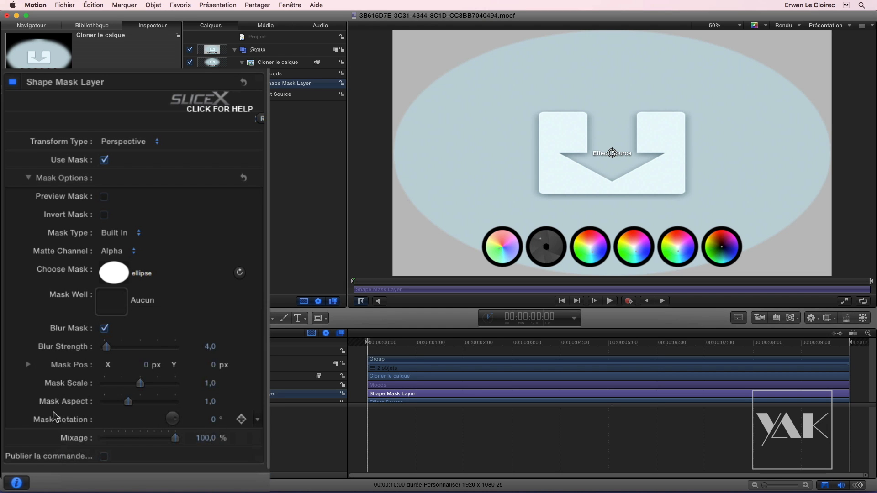
pyautogui.rightClick(62, 419)
pyautogui.click(99, 478)
# Publish the Shape Mask Layer filter's mix amount (Mixage) and its "Publier la commande" option.
pyautogui.rightClick(73, 437)
pyautogui.click(104, 480)
pyautogui.rightClick(62, 457)
pyautogui.click(91, 479)
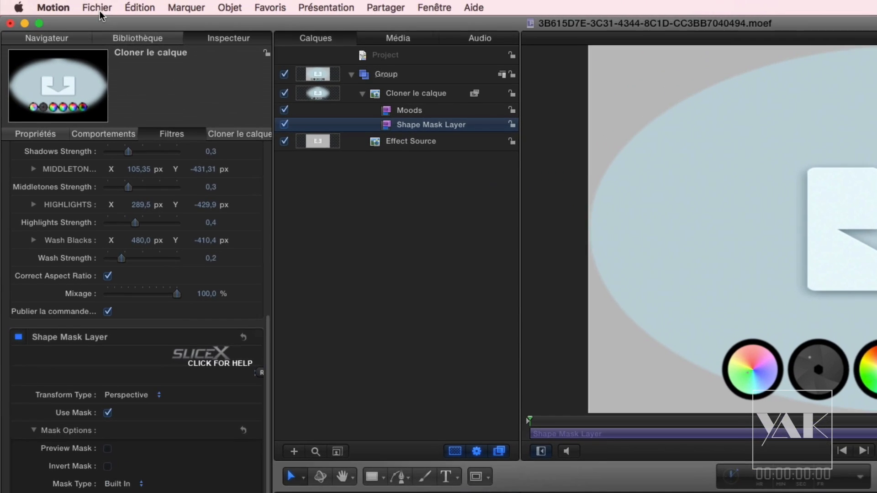
# Start saving the Motion project as a new effect template named "SLICE X avec Yanobox Moods".
pyautogui.click(65, 5)
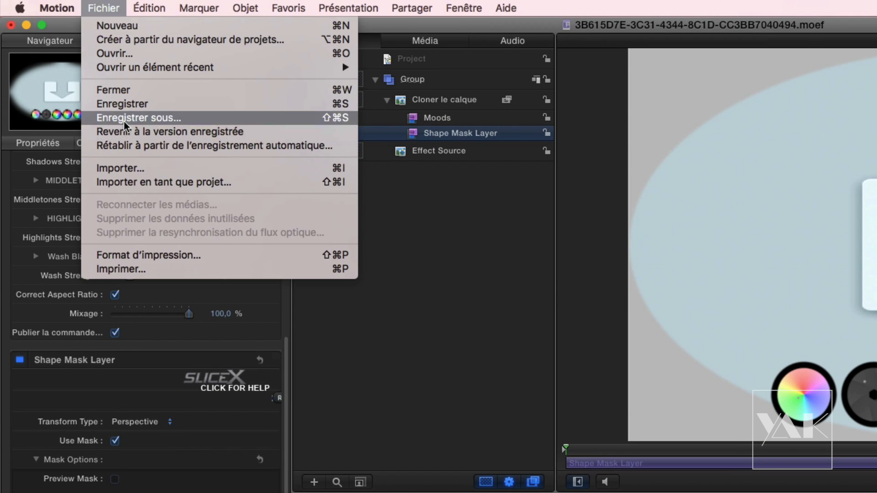
pyautogui.click(151, 119)
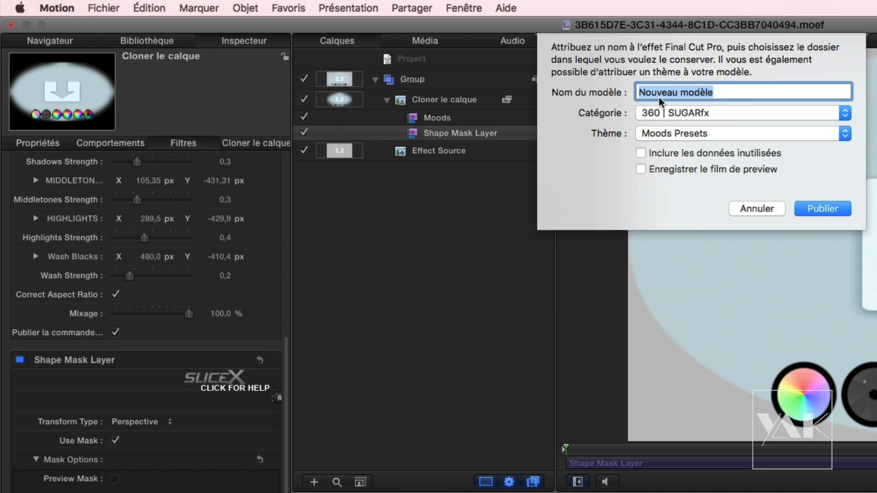
pyautogui.write('SLice X')
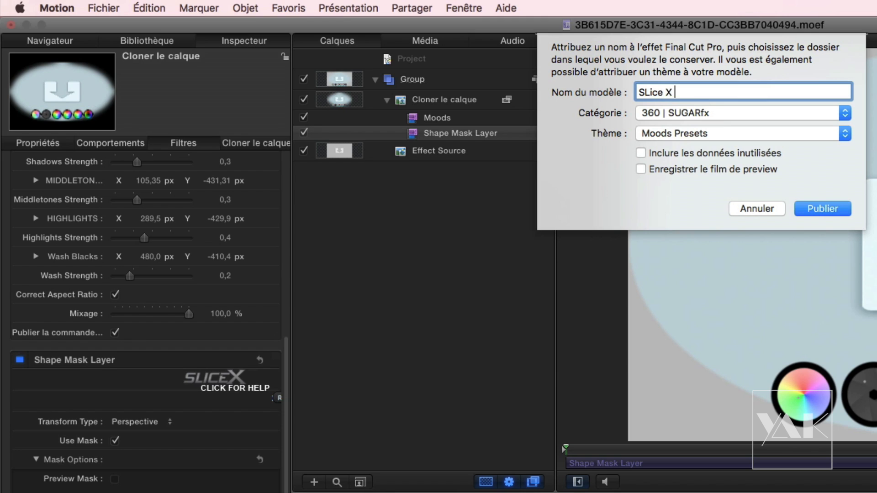
pyautogui.press('BackSpace')
pyautogui.press('BackSpace')
pyautogui.press('BackSpace')
pyautogui.write('ICE X avec Yanobox Moods')
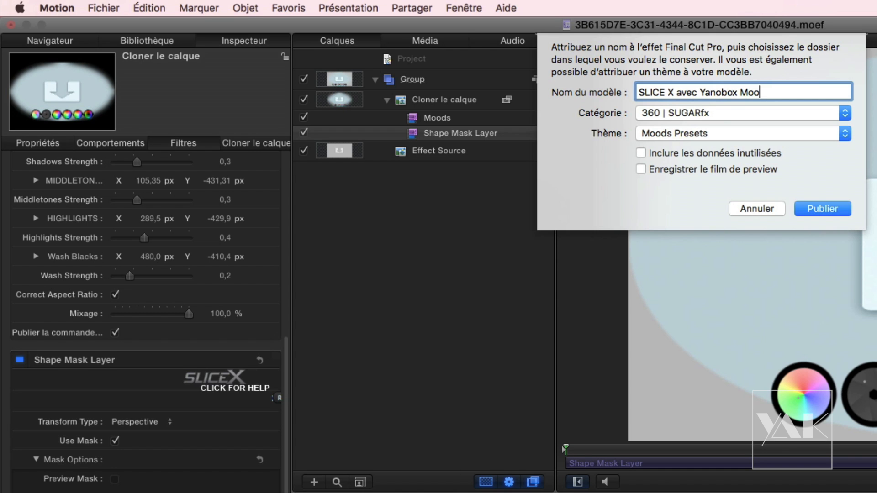
# Assign the template to the C2 SliceX Extras category with theme Aucun, and publish it.
pyautogui.click(739, 114)
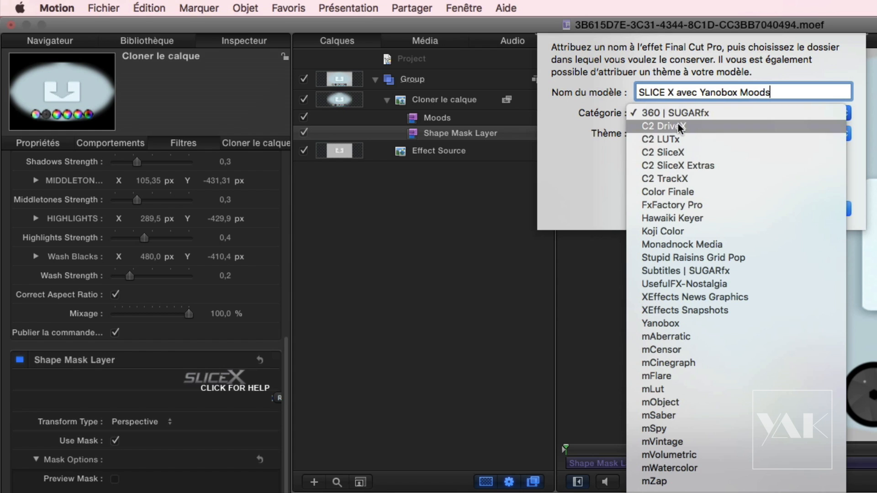
pyautogui.click(695, 168)
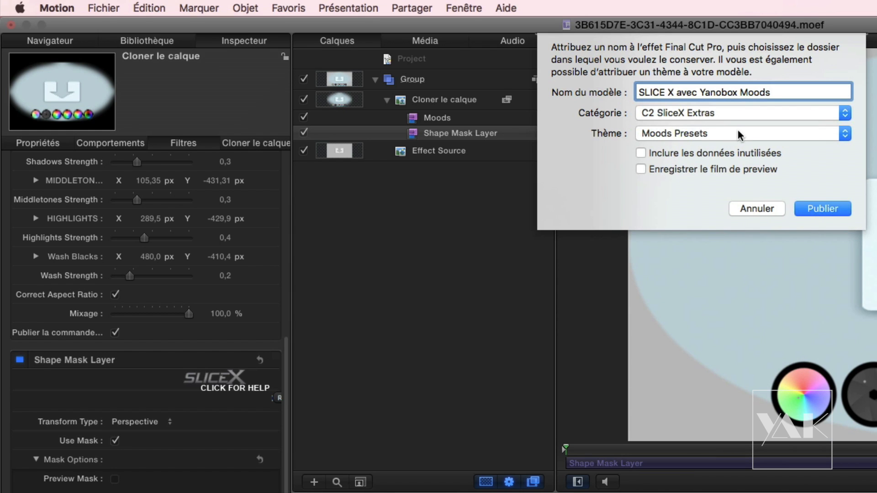
pyautogui.click(693, 135)
pyautogui.click(692, 114)
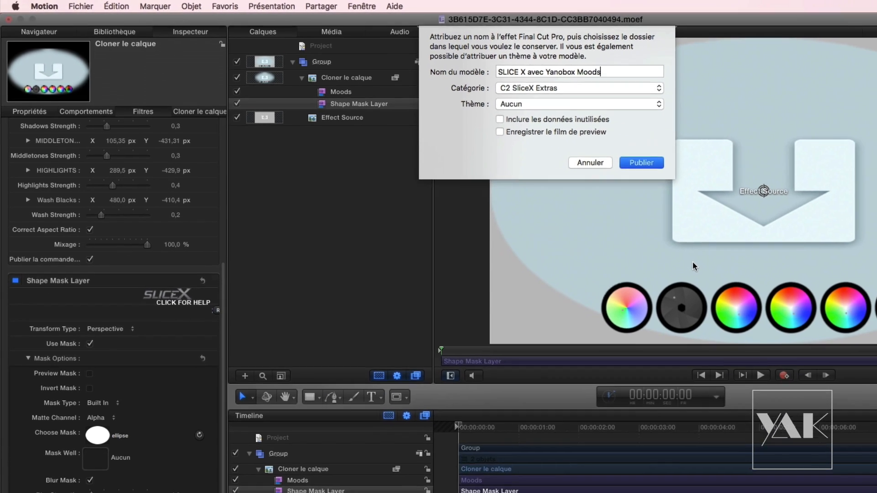
pyautogui.press('Return')
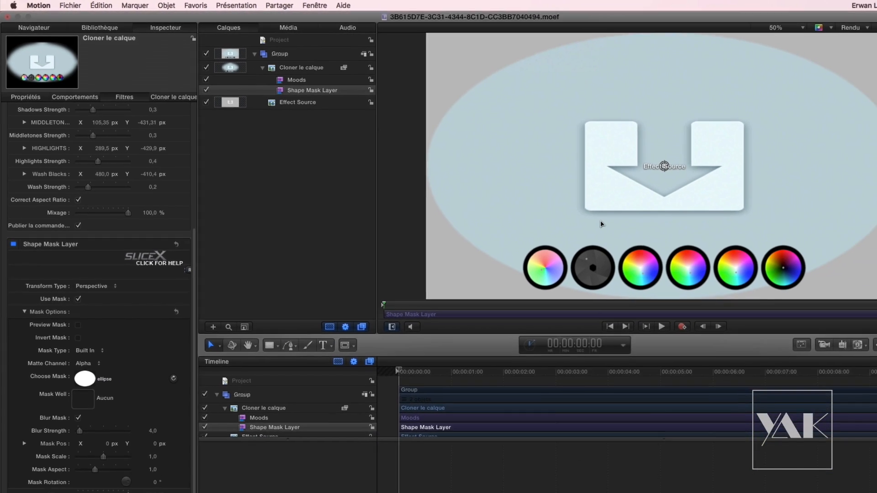
# Switch to Final Cut Pro and apply the "SLICE X avec Yanobox Moods" effect from C2 SliceX Extras to the cyclist clip.
pyautogui.click(17, 16)
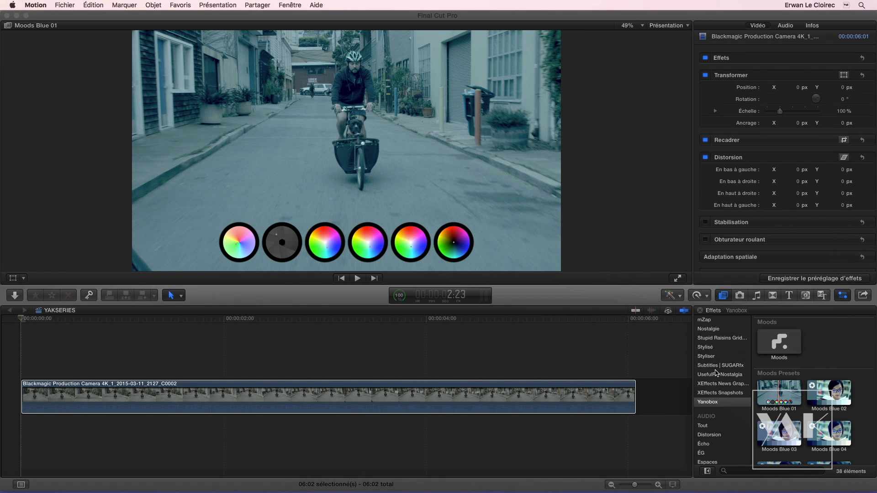
pyautogui.scroll(15, 712, 389)
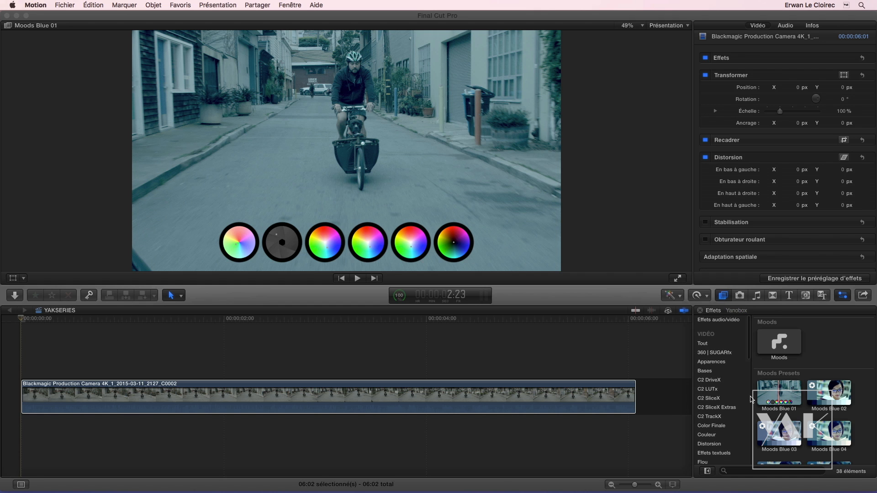
pyautogui.click(716, 407)
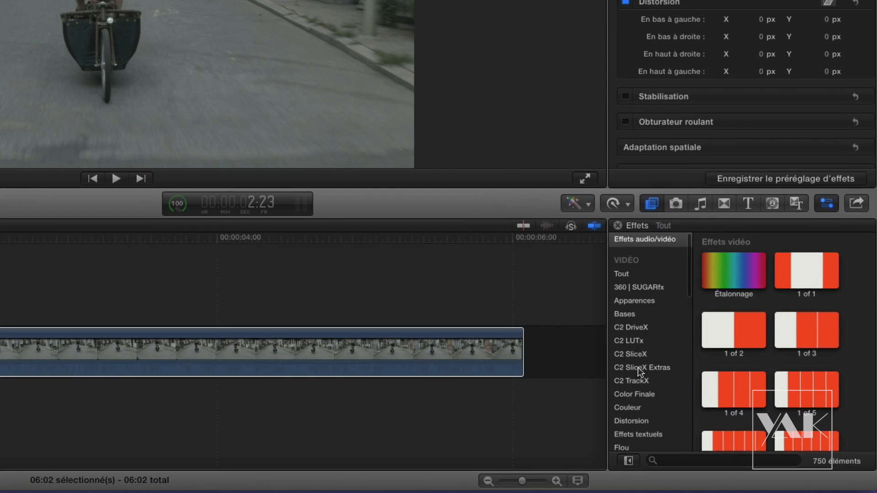
pyautogui.click(639, 369)
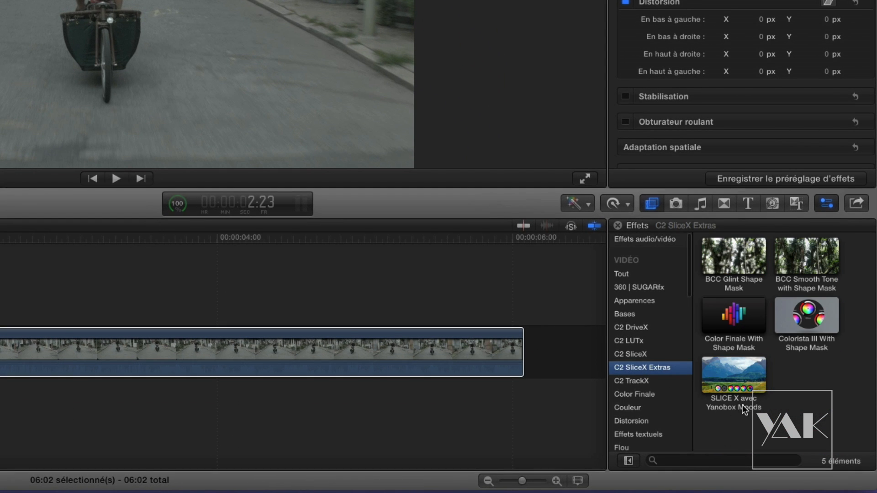
pyautogui.moveTo(740, 371); pyautogui.dragTo(102, 352)
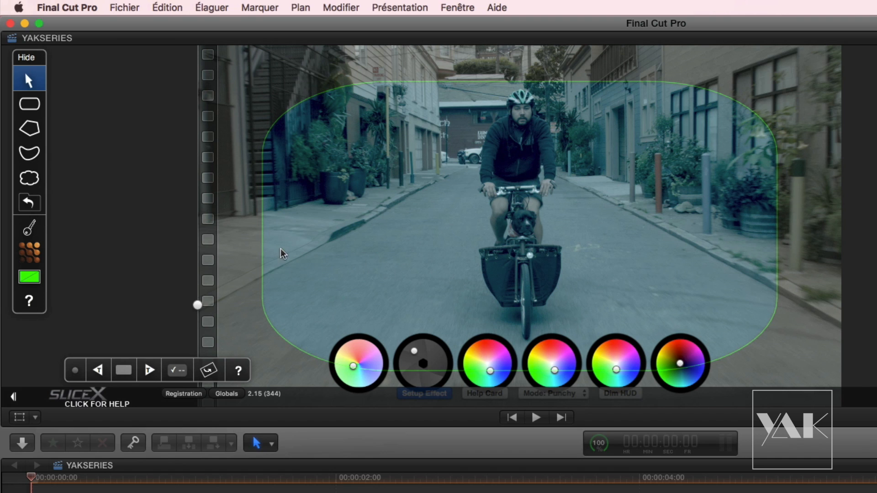
# Hide the mask editor and the SliceX bar in the viewer, and briefly view the Moods Help Card.
pyautogui.click(26, 57)
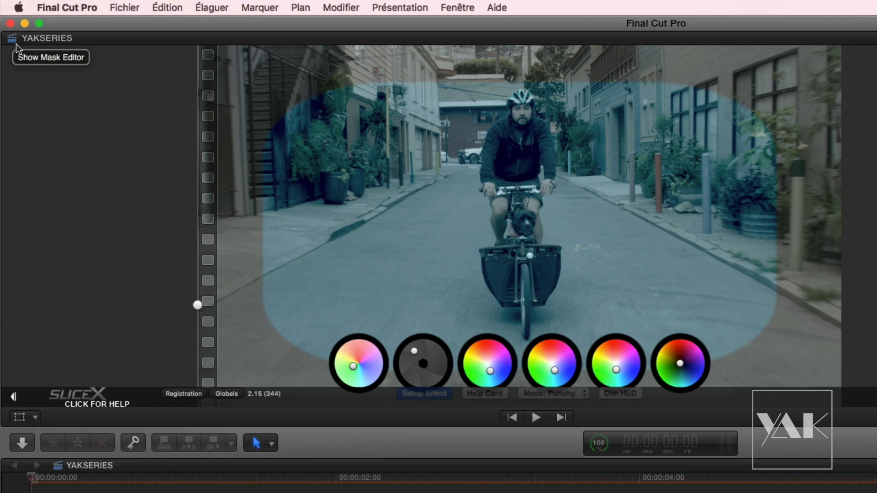
pyautogui.click(13, 397)
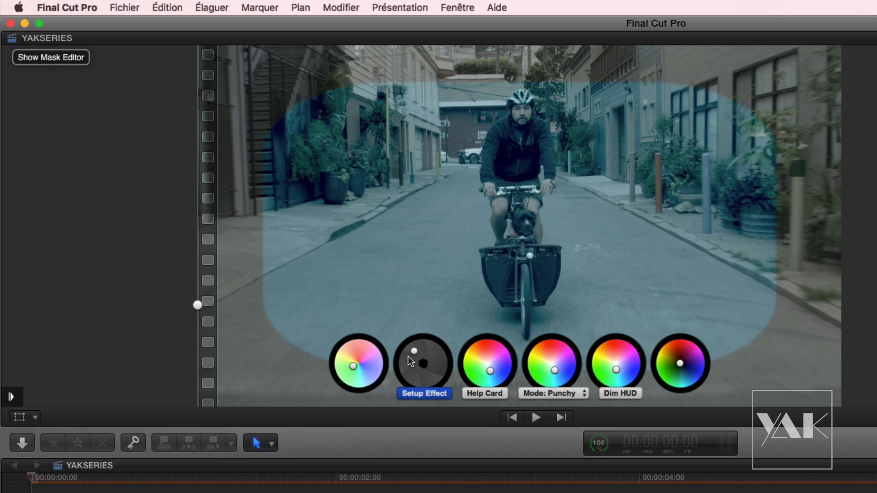
pyautogui.click(490, 395)
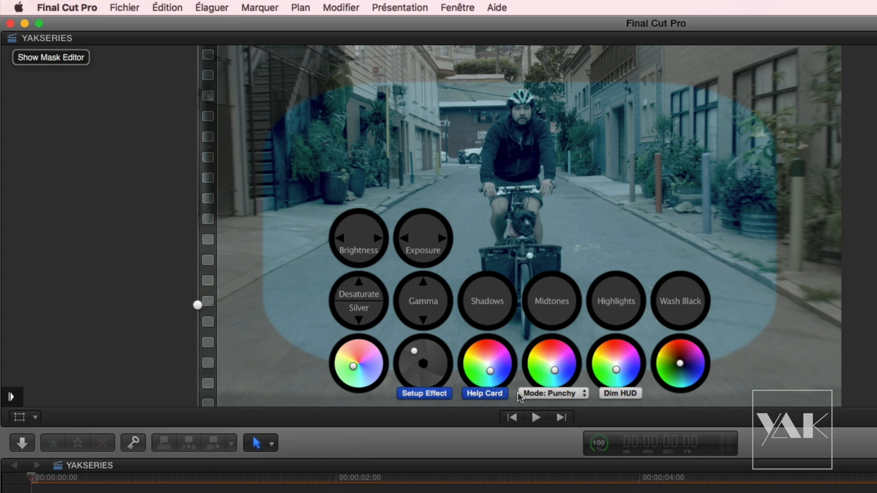
pyautogui.click(485, 393)
# Switch the Moods mode to Classic, shift the midtones toward orange-red and fine-tune the exposure and gamma wheel.
pyautogui.moveTo(414, 355); pyautogui.dragTo(439, 355)
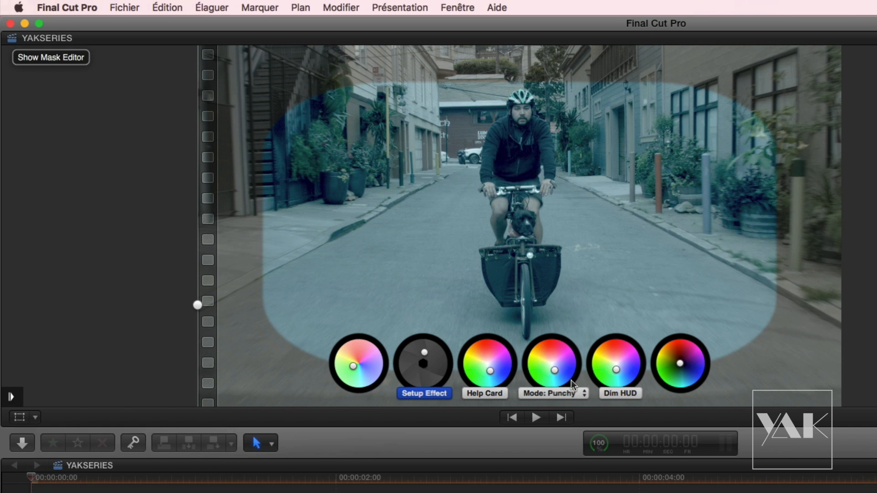
pyautogui.click(558, 393)
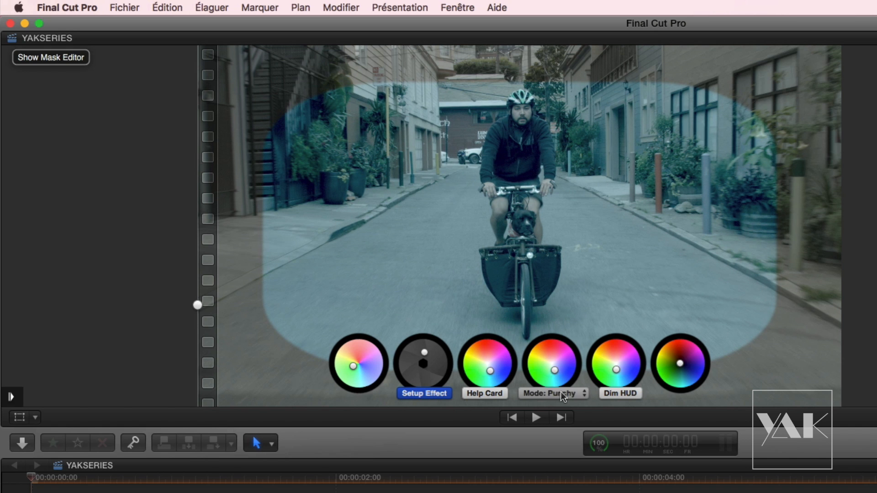
pyautogui.click(558, 389)
pyautogui.moveTo(555, 369); pyautogui.dragTo(549, 363)
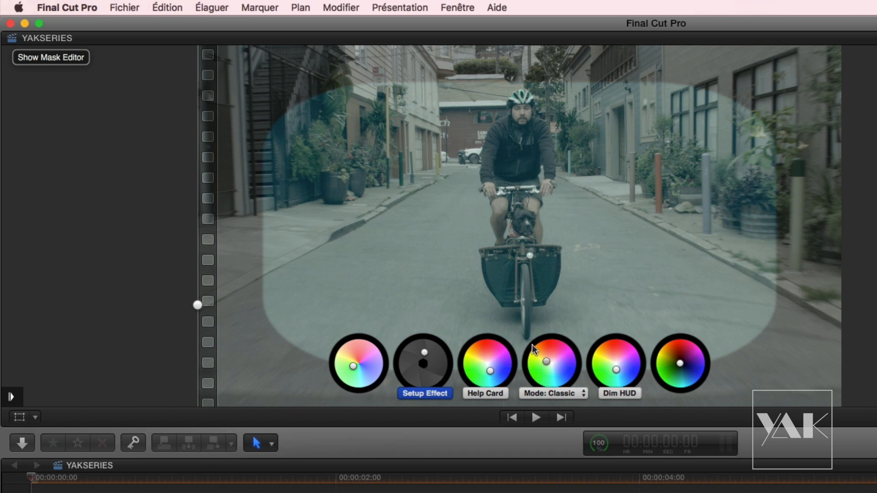
pyautogui.moveTo(532, 344); pyautogui.dragTo(533, 321)
pyautogui.moveTo(423, 352)
pyautogui.mouseDown()
pyautogui.moveTo(421, 360)
pyautogui.moveTo(418, 345)
pyautogui.moveTo(409, 347)
pyautogui.mouseUp()
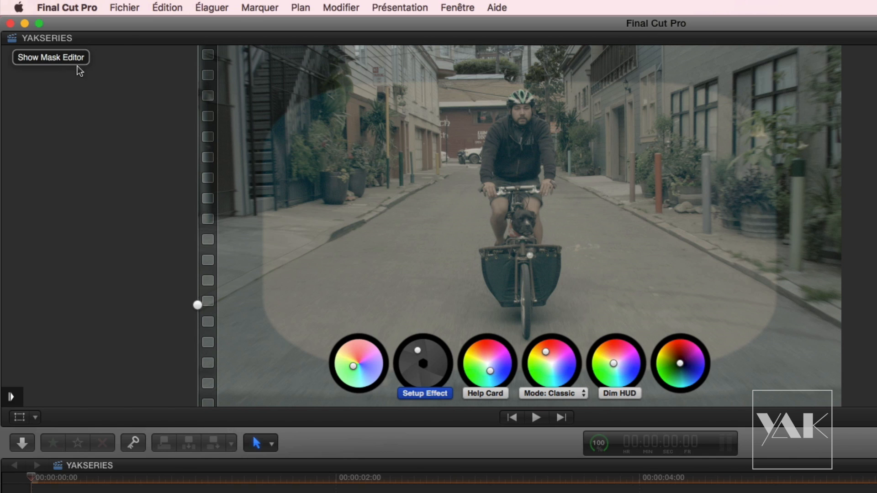
# Show the mask editor again and round the mask's corners to about 83 % horizontally and 80 % vertically.
pyautogui.click(49, 58)
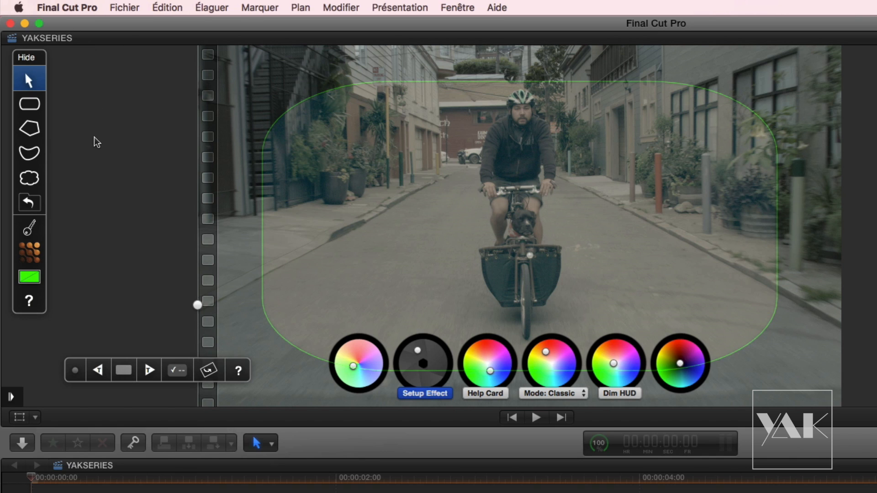
pyautogui.click(265, 272)
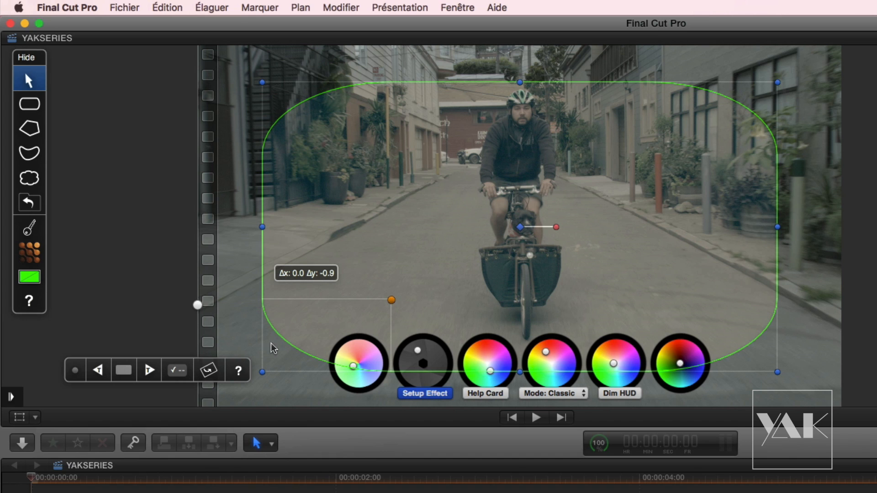
pyautogui.moveTo(391, 301); pyautogui.dragTo(474, 256)
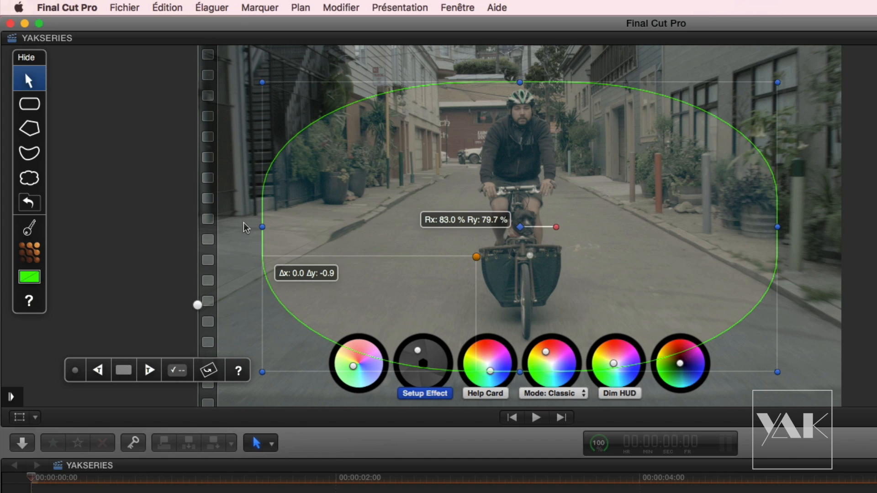
# Narrow and position the mask as a tall oval around the cyclist, and track it forward.
pyautogui.moveTo(262, 226); pyautogui.dragTo(476, 227)
pyautogui.moveTo(520, 371); pyautogui.dragTo(521, 345)
pyautogui.moveTo(535, 258)
pyautogui.mouseDown()
pyautogui.moveTo(532, 250)
pyautogui.moveTo(532, 265)
pyautogui.mouseUp()
pyautogui.click(154, 375)
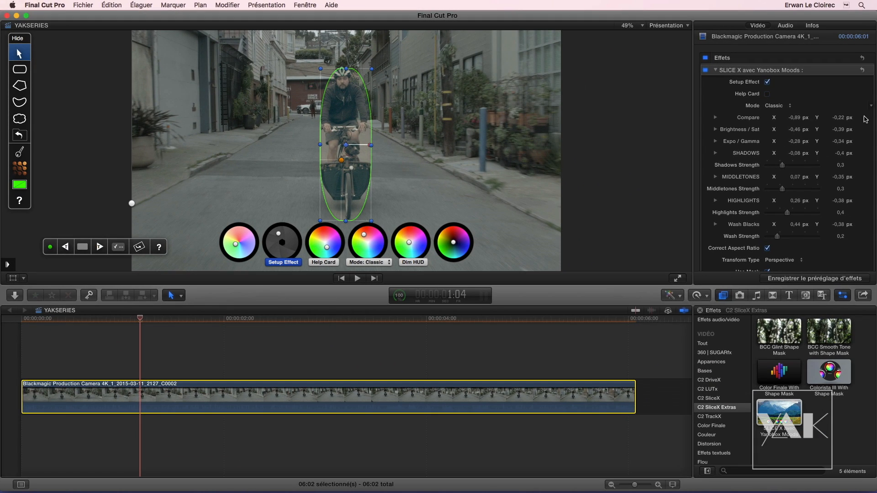
# Set the effect's Blur Strength to 12.0 and its Mixage to 50 %.
pyautogui.scroll(-5, 811, 172)
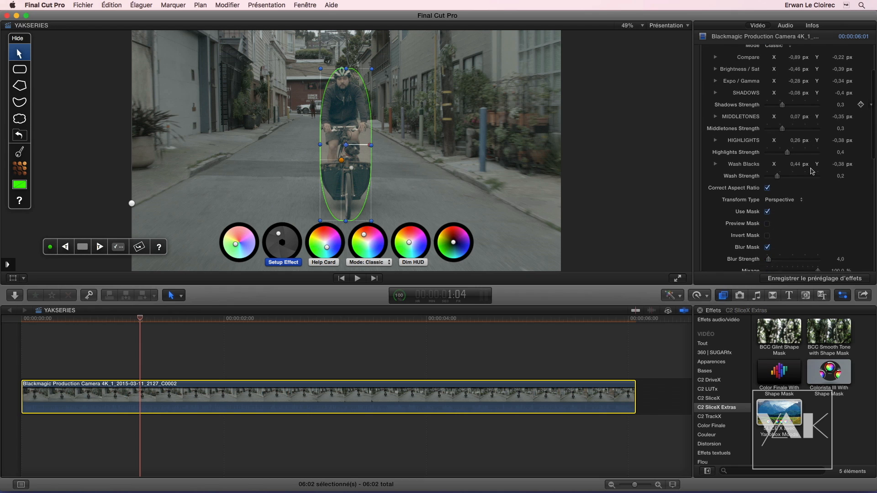
pyautogui.scroll(2, 811, 172)
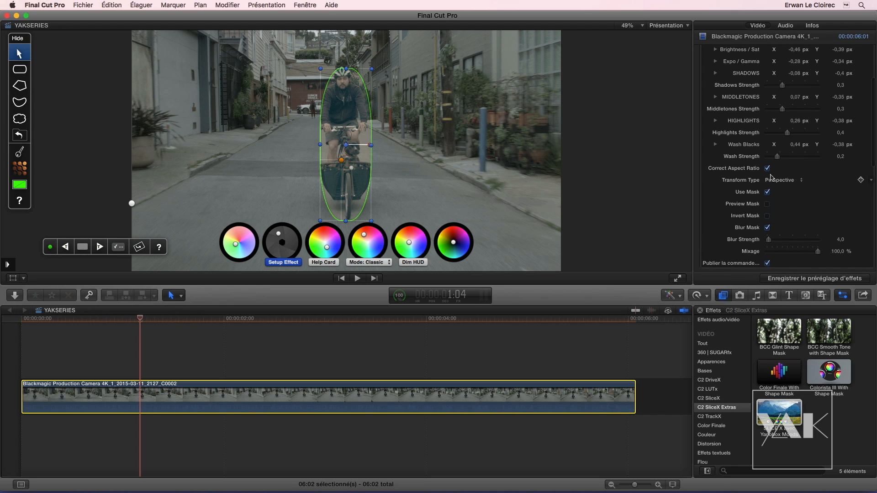
pyautogui.scroll(-3, 771, 177)
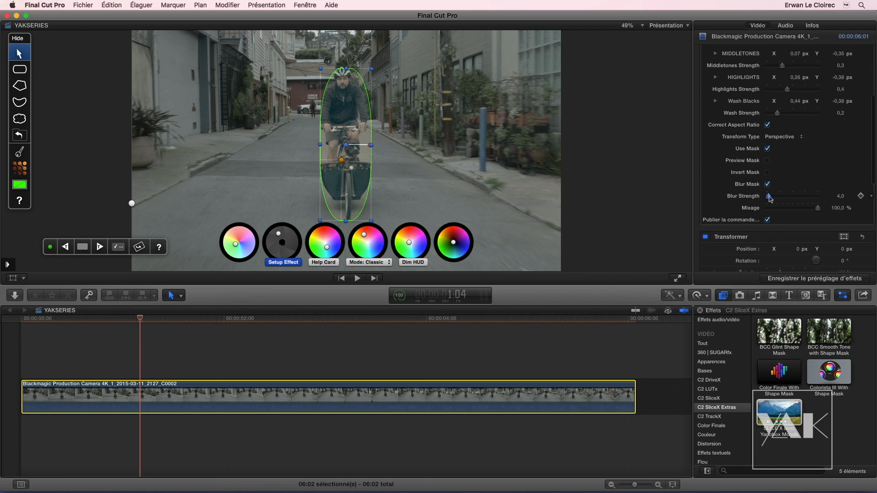
pyautogui.moveTo(781, 197); pyautogui.dragTo(763, 199)
pyautogui.moveTo(818, 210); pyautogui.dragTo(787, 212)
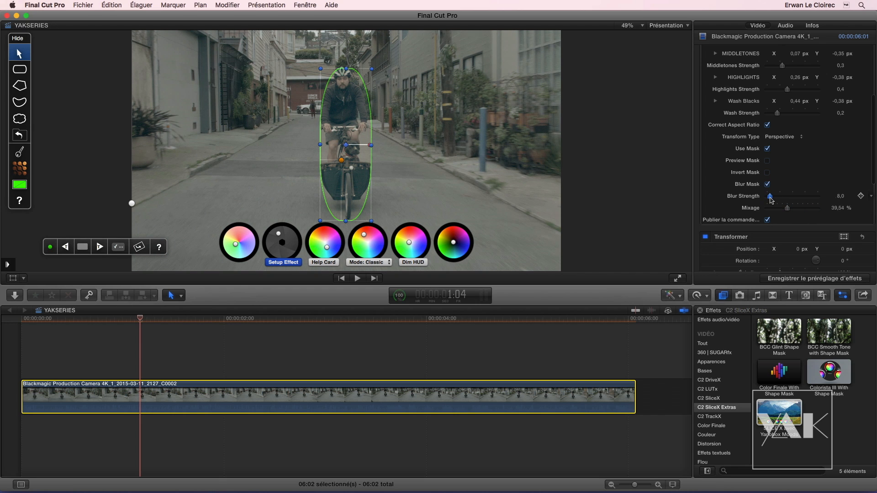
pyautogui.moveTo(793, 210); pyautogui.dragTo(794, 210)
# Compare the mask with Blur Mask off and on, and set Mixage to 100 % with the playhead at 2:23.
pyautogui.click(767, 184)
pyautogui.click(768, 184)
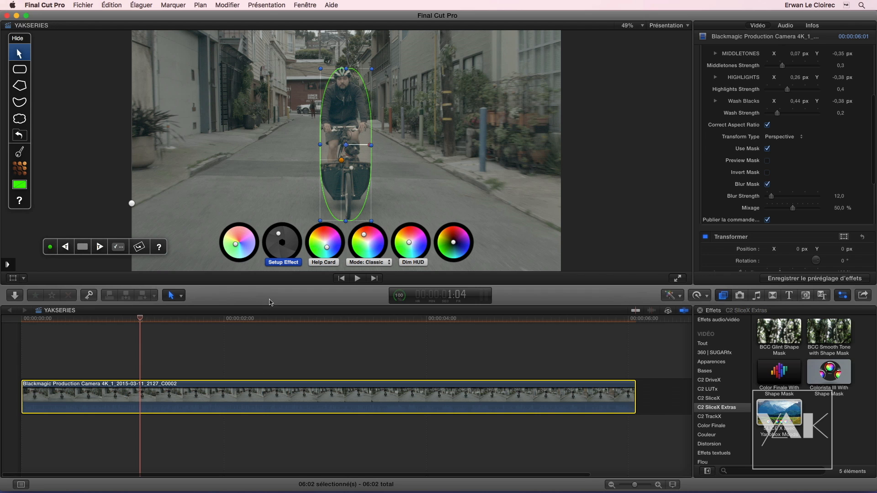
pyautogui.moveTo(284, 323); pyautogui.dragTo(322, 327)
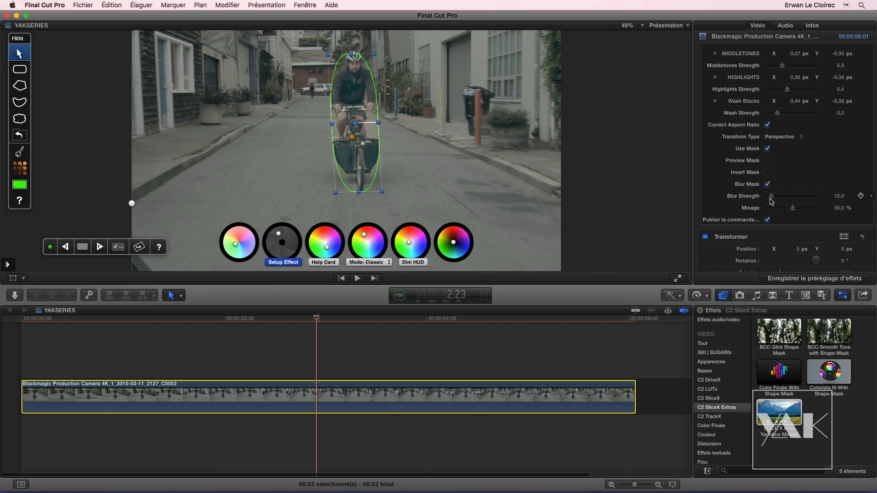
pyautogui.moveTo(793, 208); pyautogui.dragTo(812, 218)
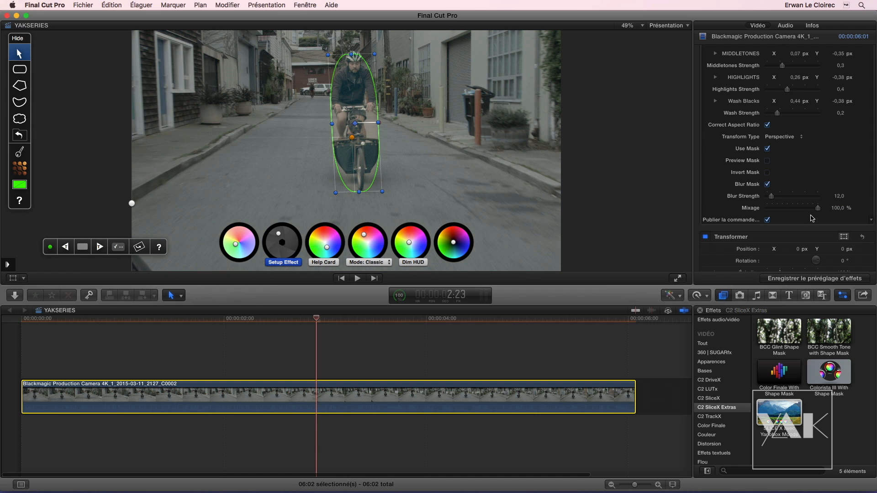